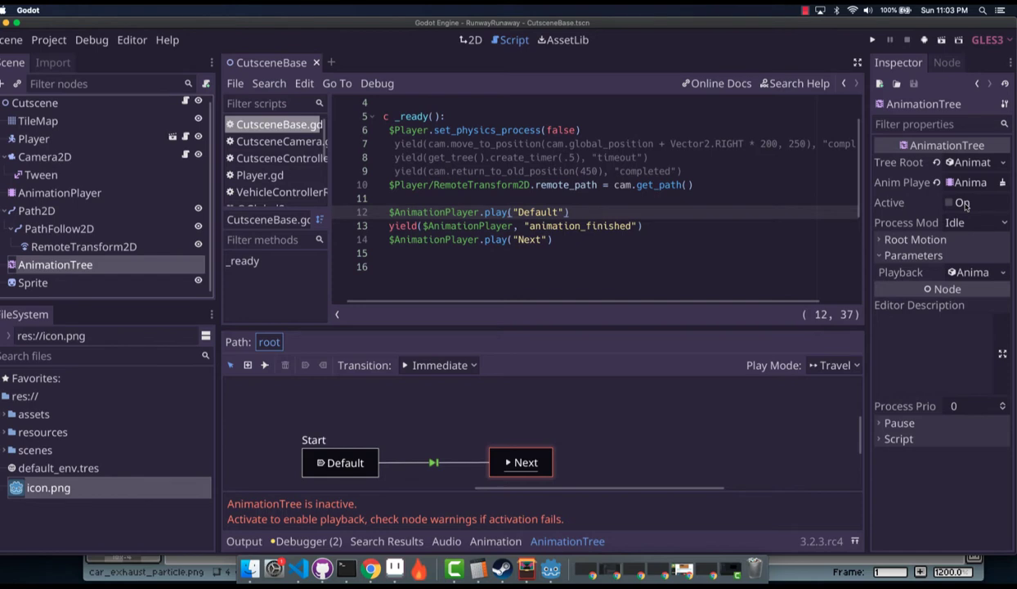
Step: Tick the AnimationTree's Active checkbox in the Inspector to activate it
scroll(678, 227, up, 1)
scroll(678, 227, down, 1)
click(962, 203)
scroll(695, 229, up, 1)
scroll(695, 229, down, 1)
Step: Show the AnimationPlayer's Default timeline and inspect its unit_offset key at 0 s
click(115, 194)
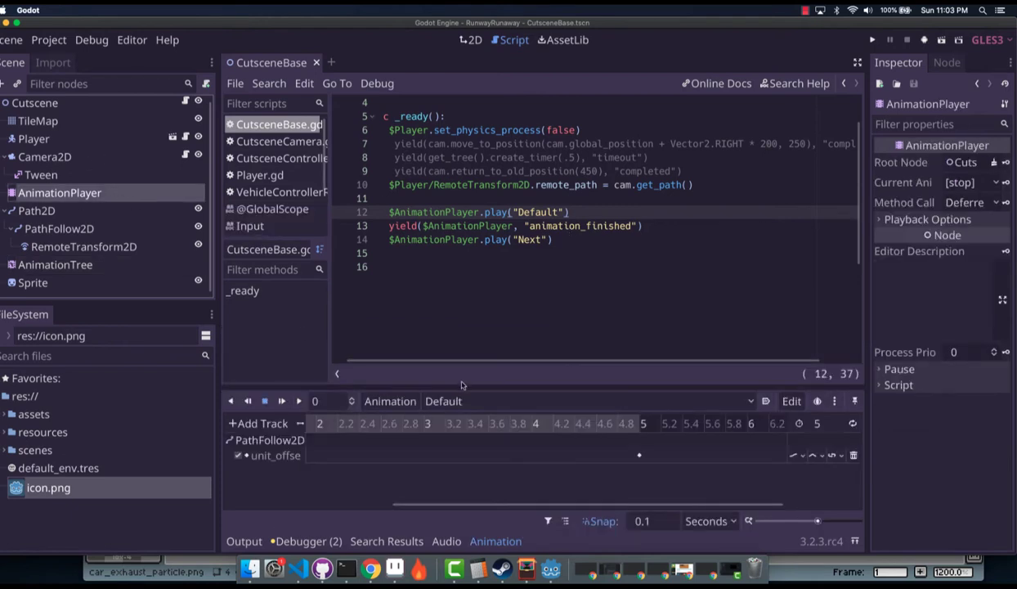
drag(587, 504, 384, 454)
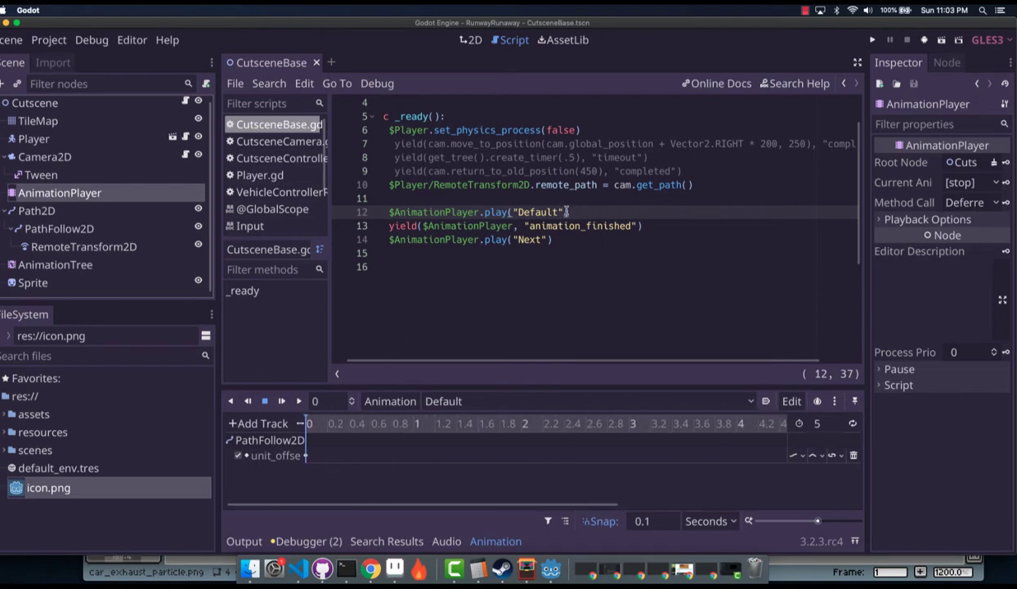
click(305, 455)
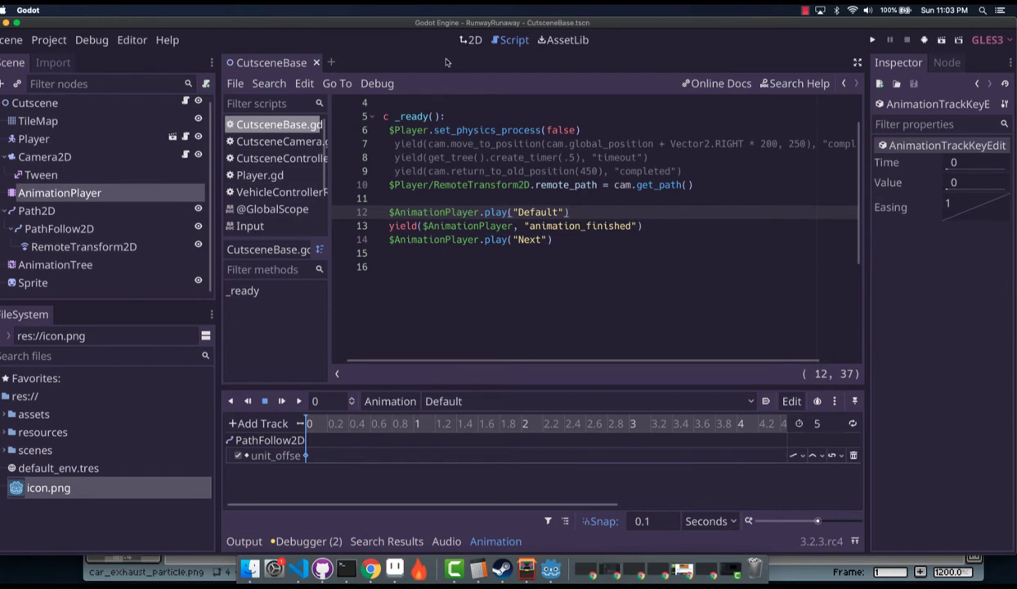
Step: In the 2D view, preview the car at the 5 s key (0.1) and hide the Sprite
click(471, 39)
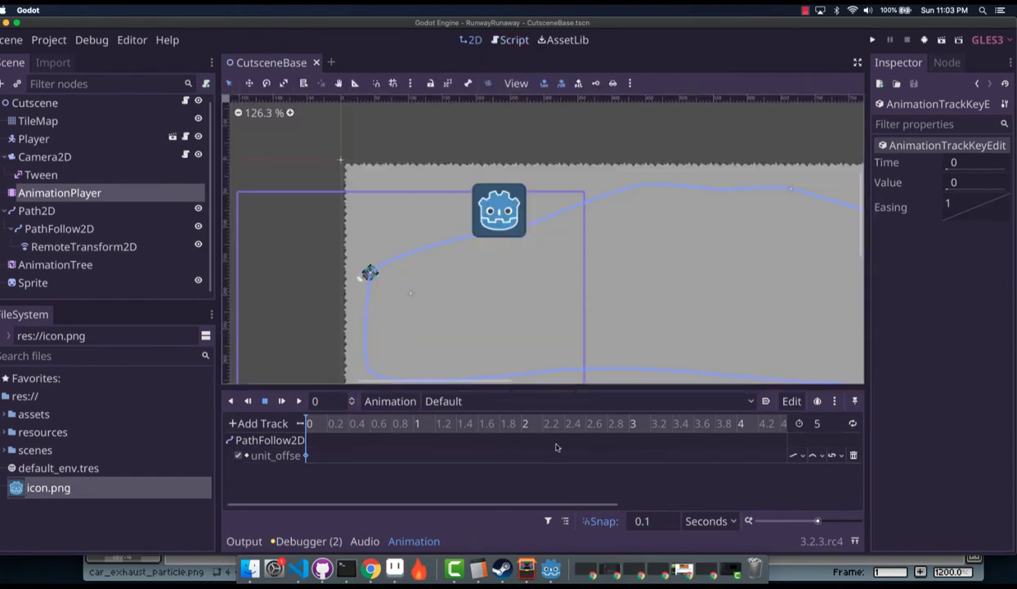
drag(605, 504, 782, 508)
click(581, 455)
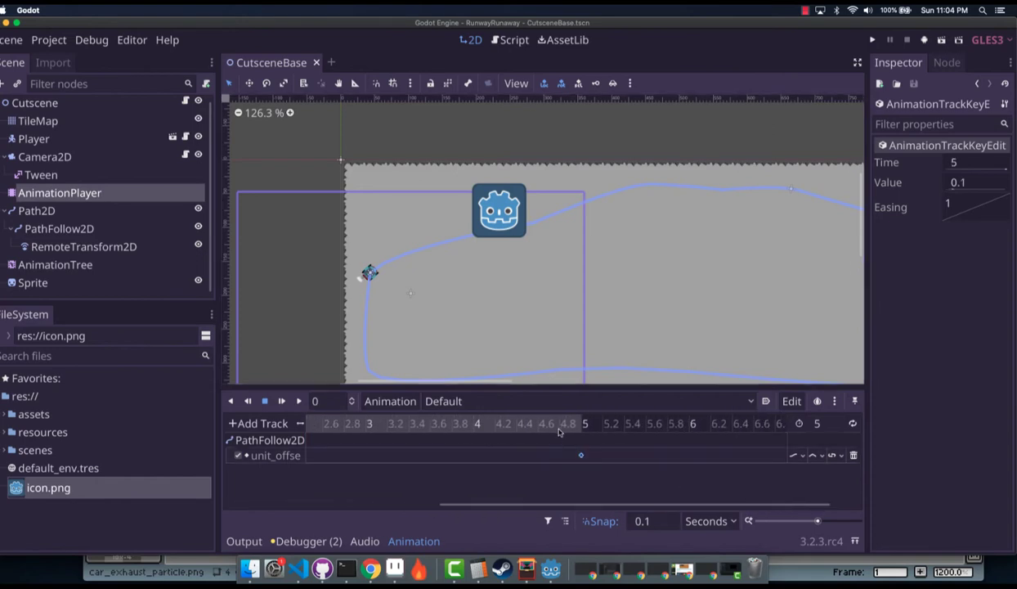
click(585, 423)
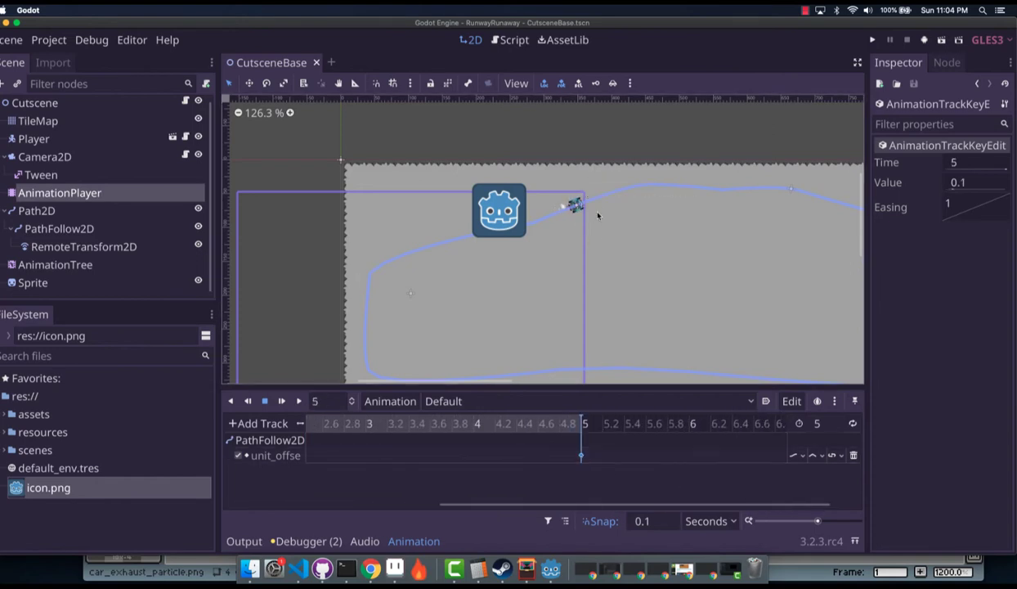
click(198, 280)
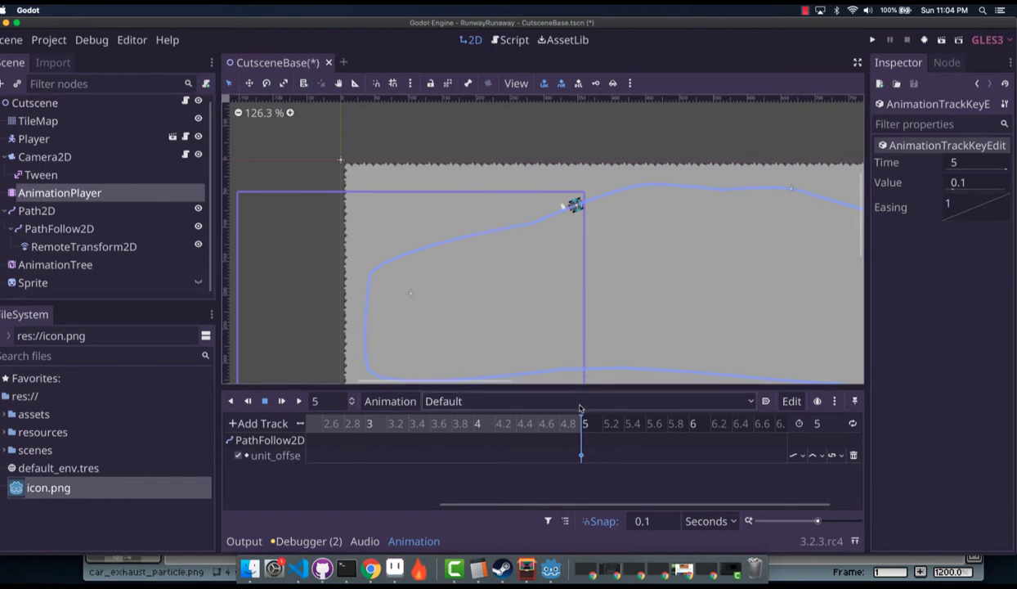
Step: In the CutsceneBase script, point out the animation_finished wait and the line that plays Next
click(500, 45)
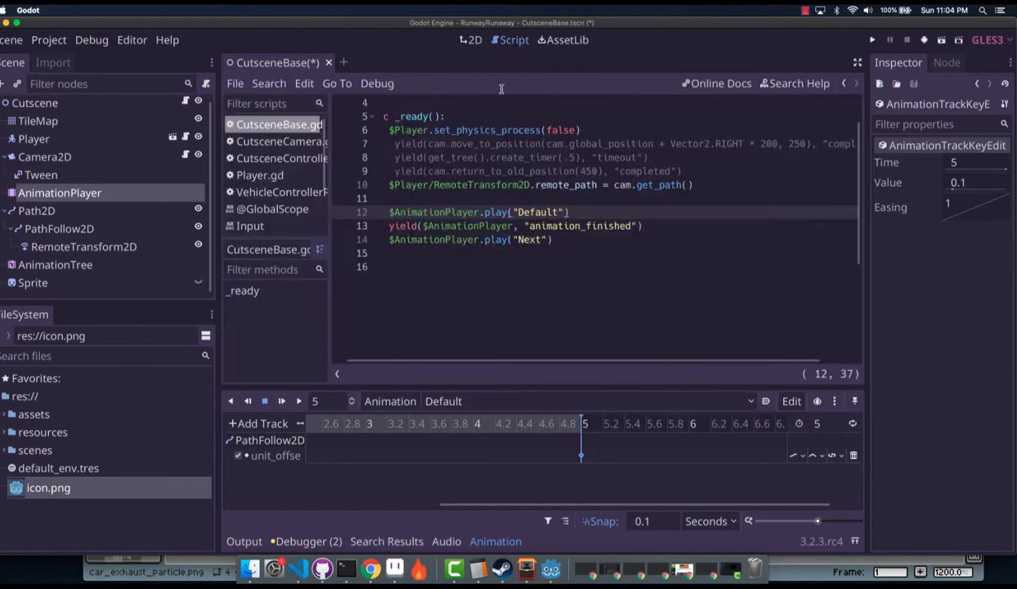
click(637, 221)
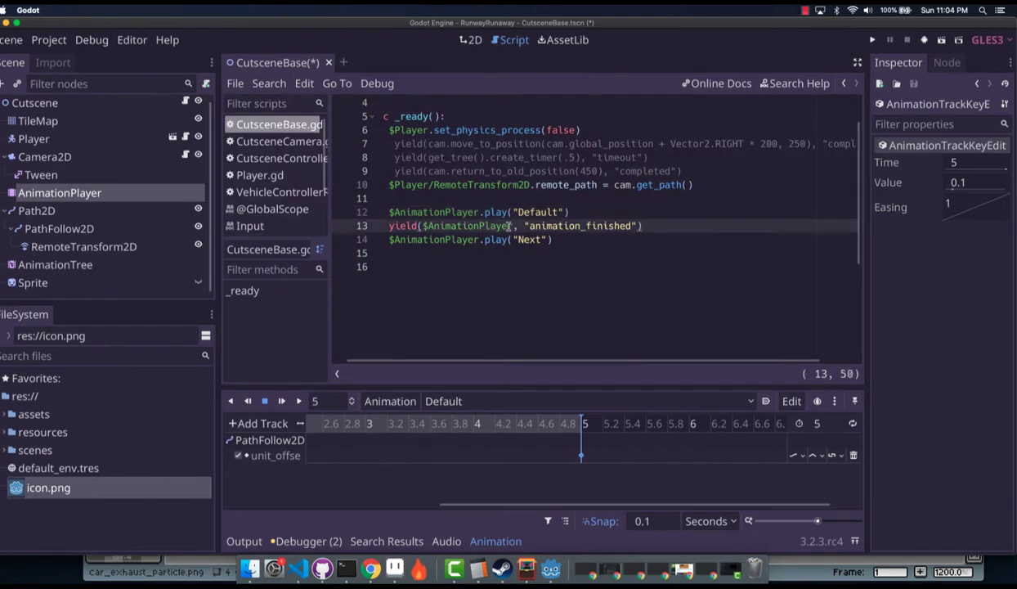
click(554, 241)
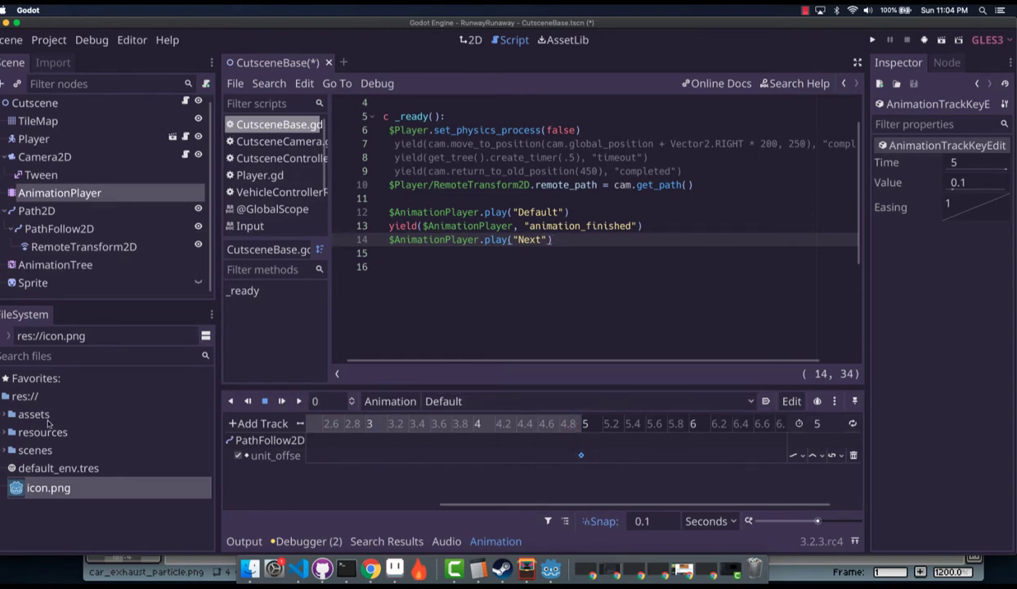
Step: Load the Next animation and inspect its unit_offset key at 5 s (0.3)
click(463, 401)
click(447, 437)
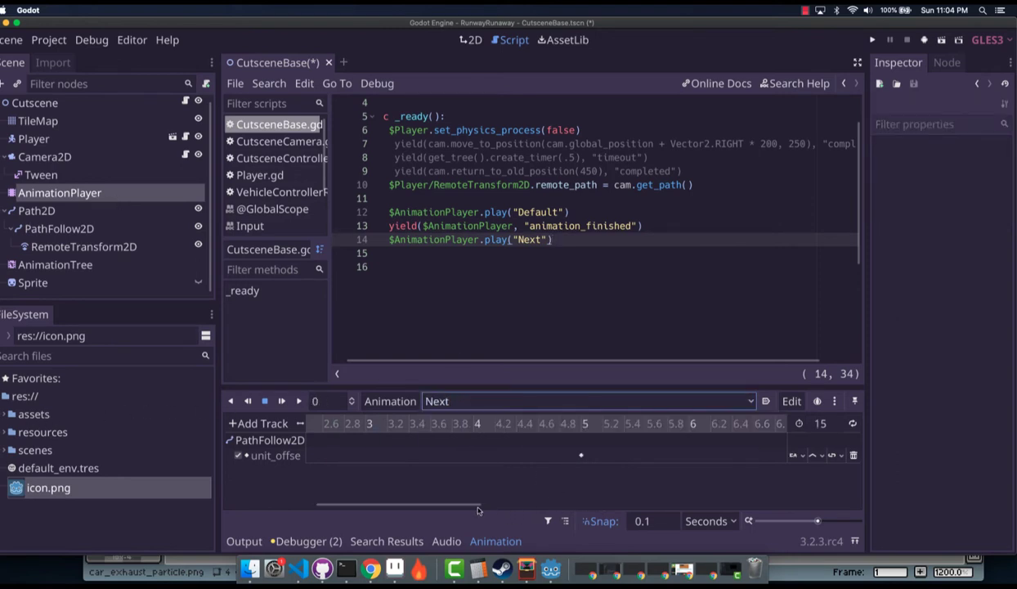
drag(479, 507, 229, 498)
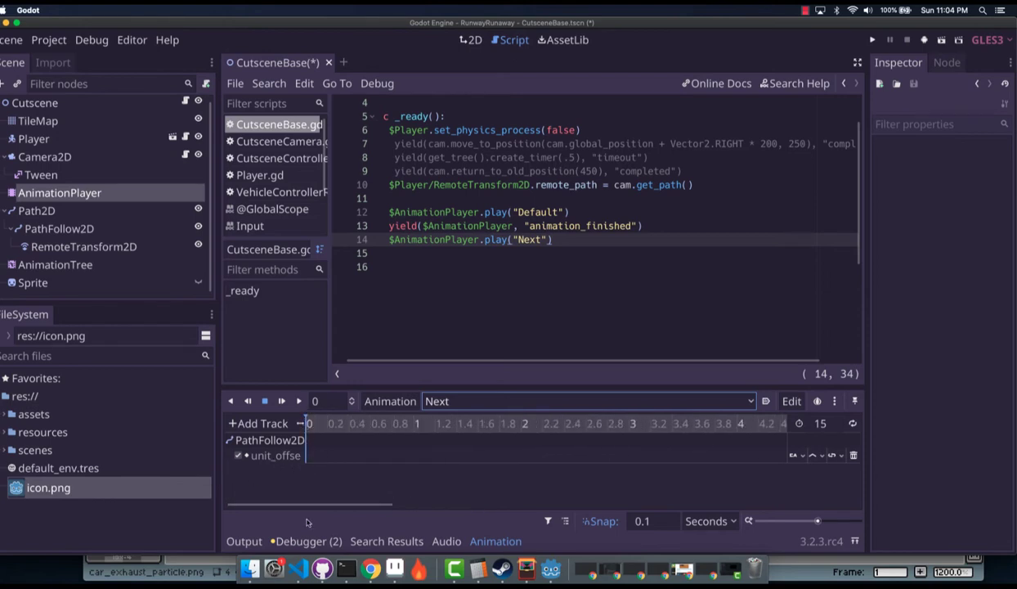
drag(308, 504, 394, 505)
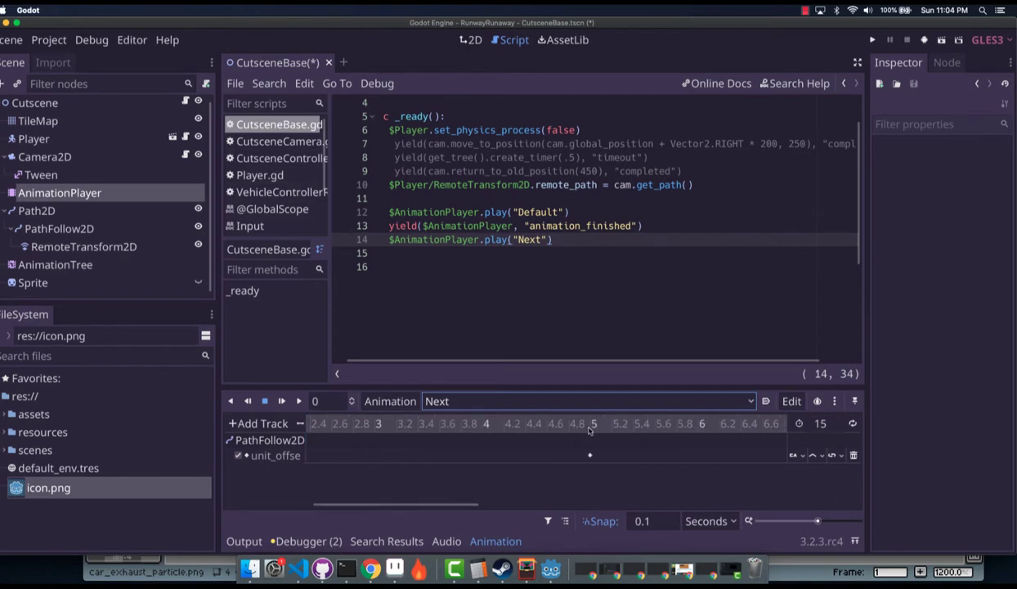
click(591, 456)
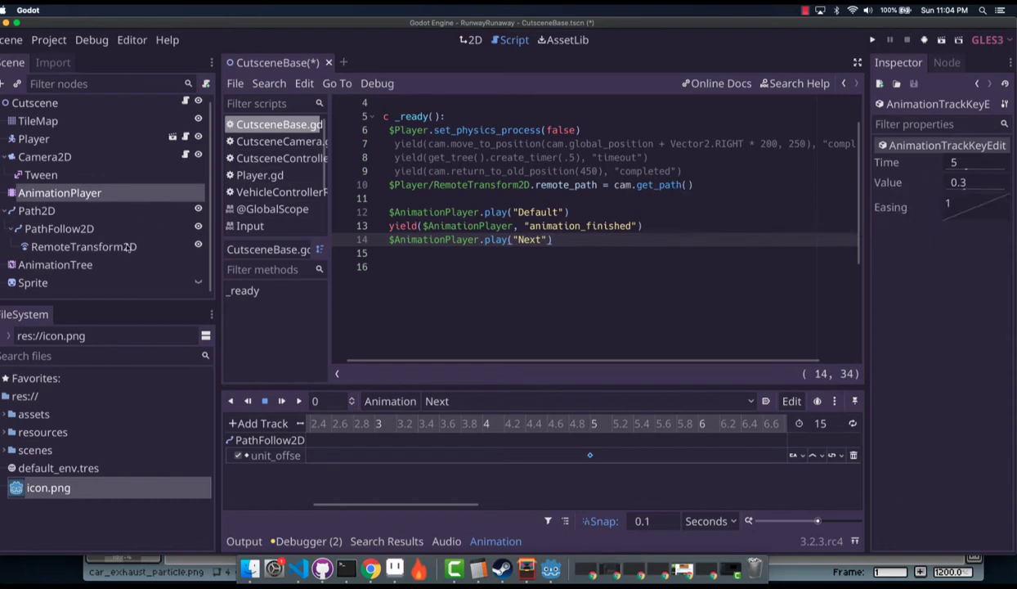
Step: Compare with the Default animation's 5 s key, then reload the Next animation
click(454, 400)
click(470, 419)
click(590, 455)
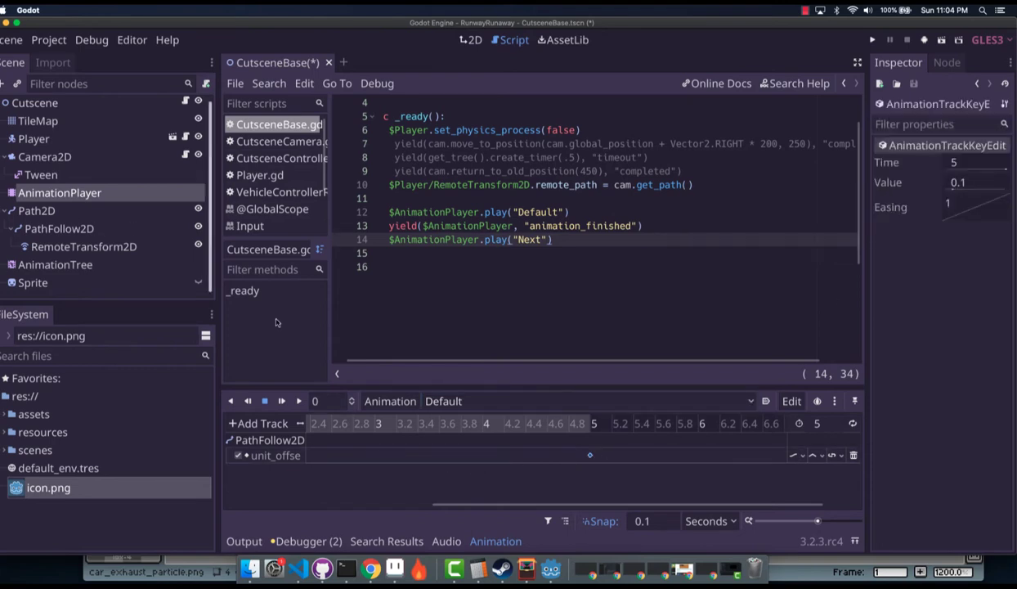
click(483, 401)
click(479, 438)
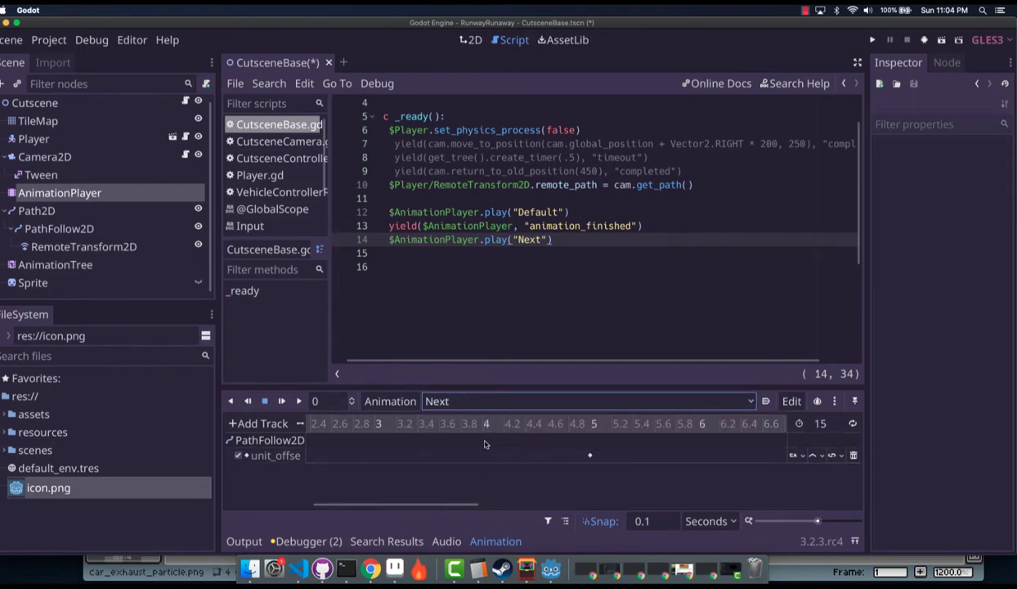
drag(458, 509, 294, 507)
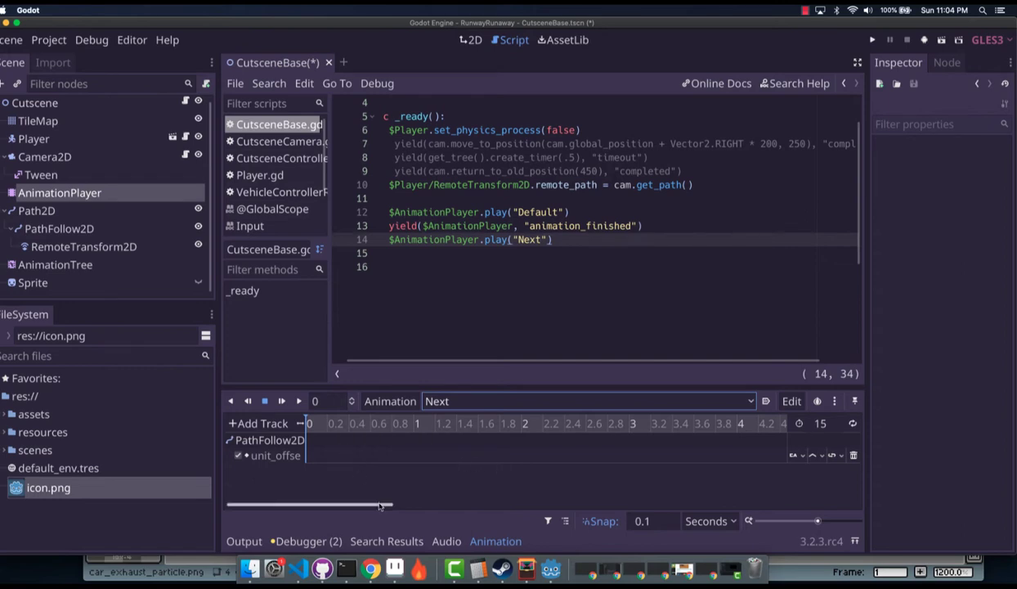
drag(381, 504, 501, 505)
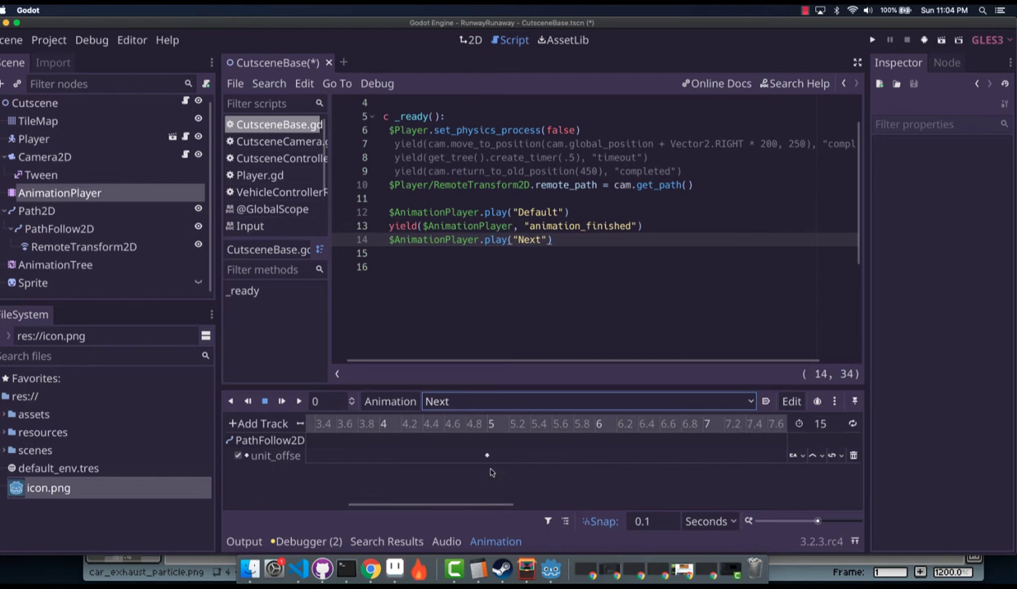
click(805, 457)
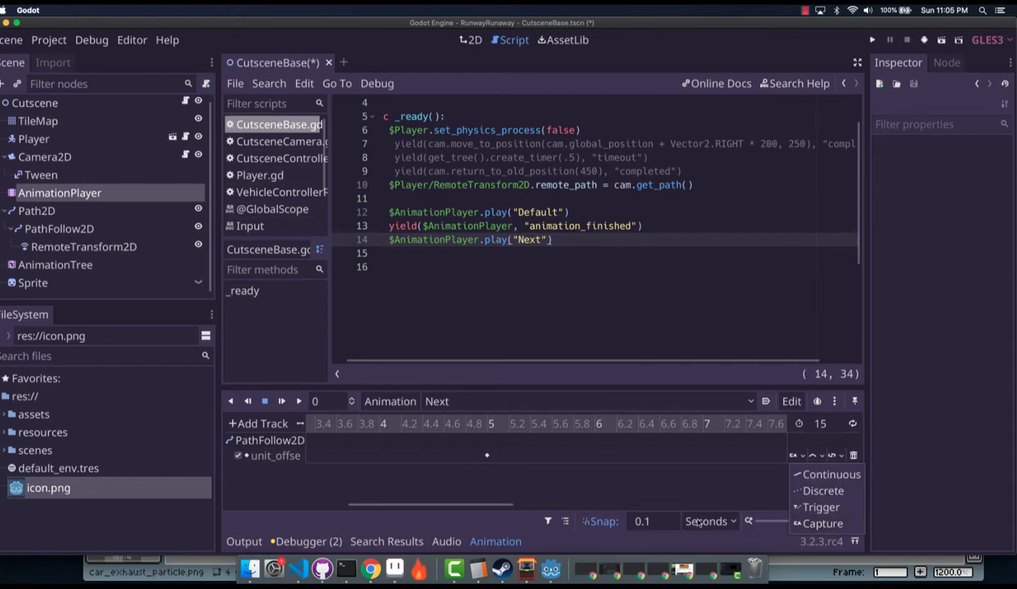
drag(501, 503, 316, 507)
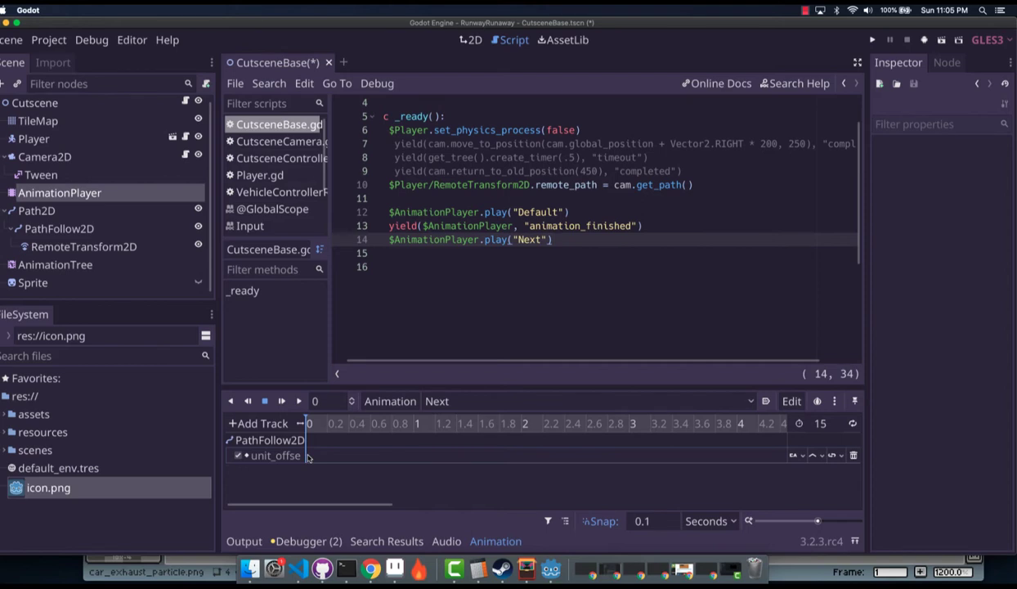
Step: Compare the 5 s unit_offset keys of the Default and Next animations
click(450, 401)
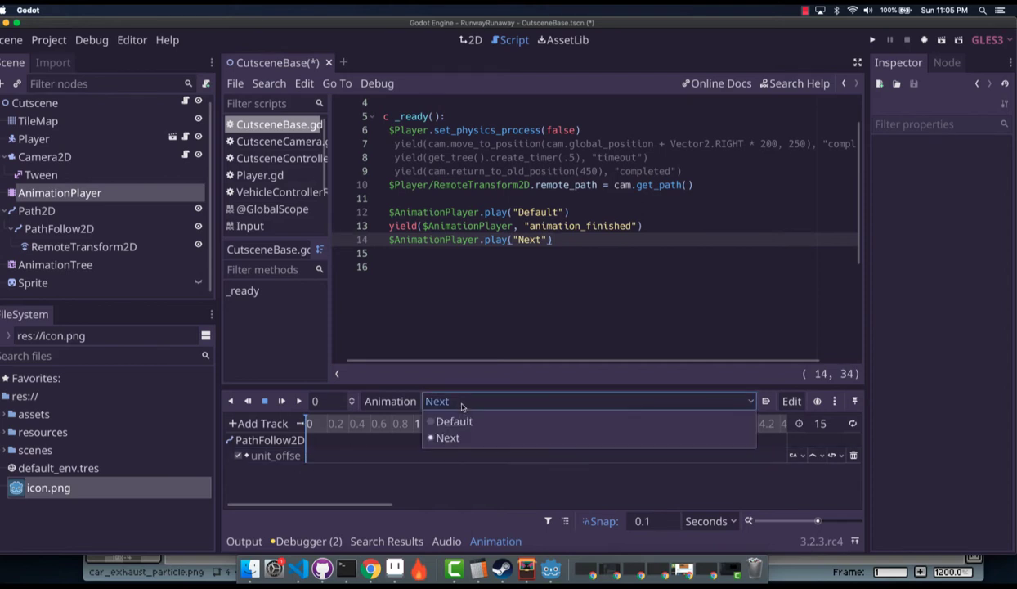
click(454, 422)
scroll(695, 492, right, 4)
click(724, 456)
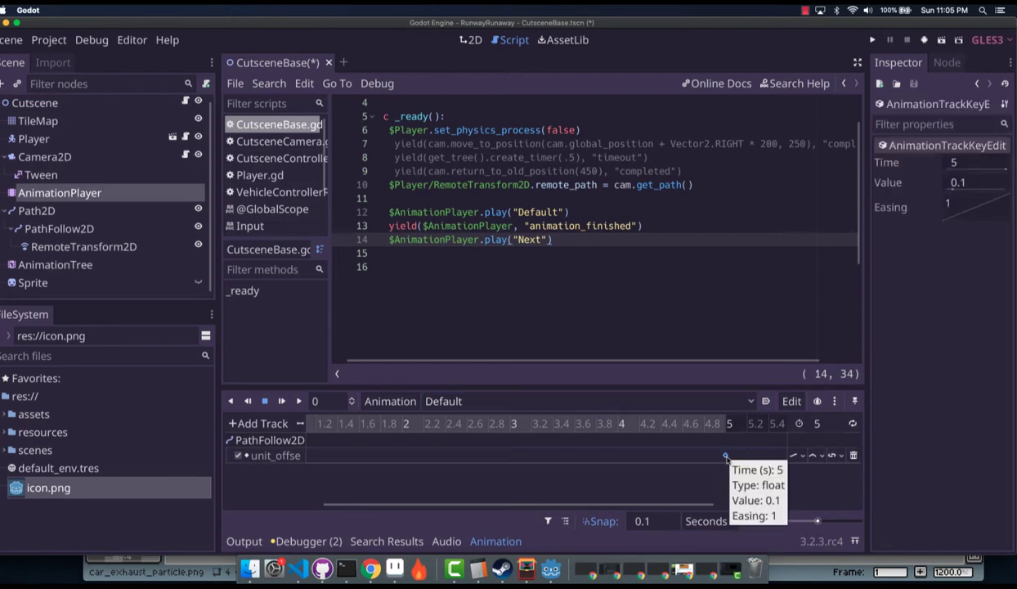
click(482, 401)
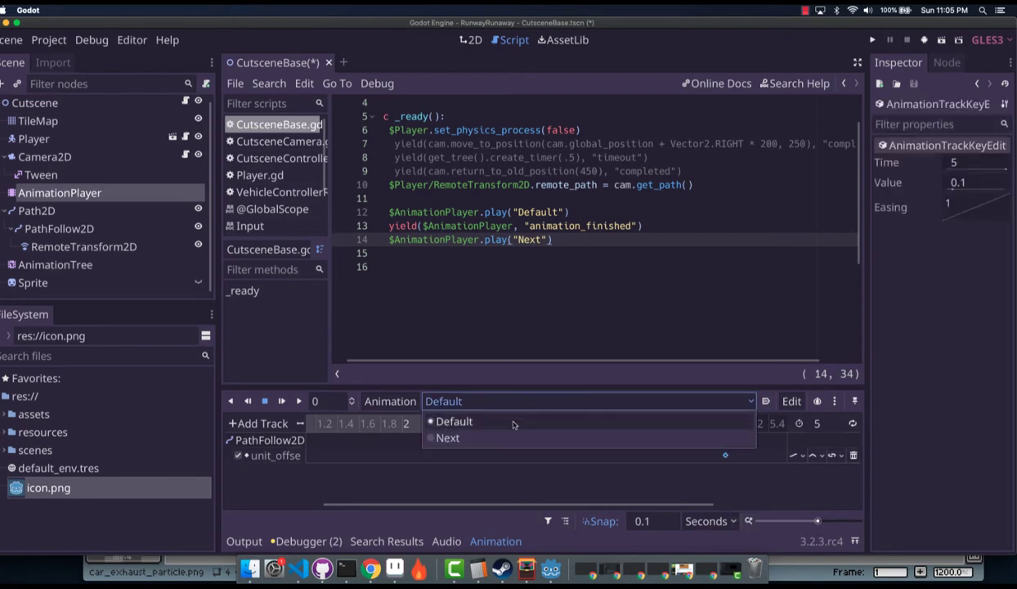
click(505, 435)
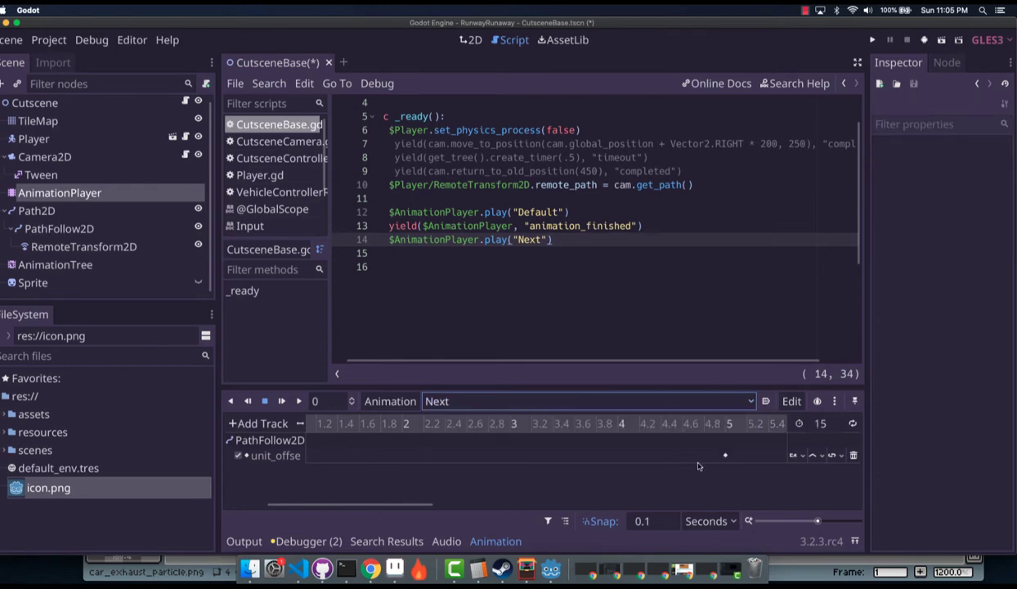
click(725, 455)
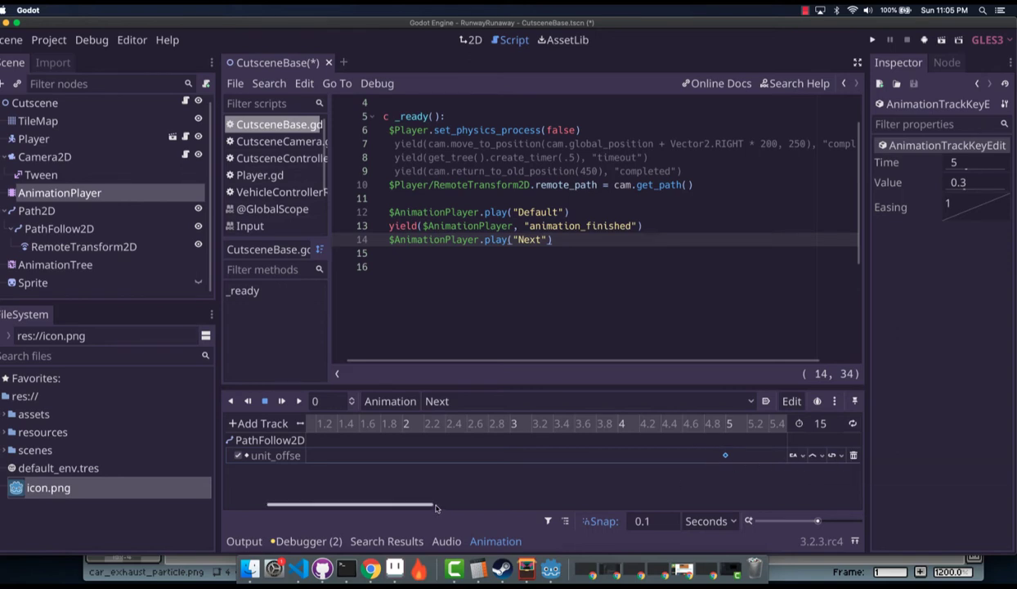
drag(348, 504, 308, 504)
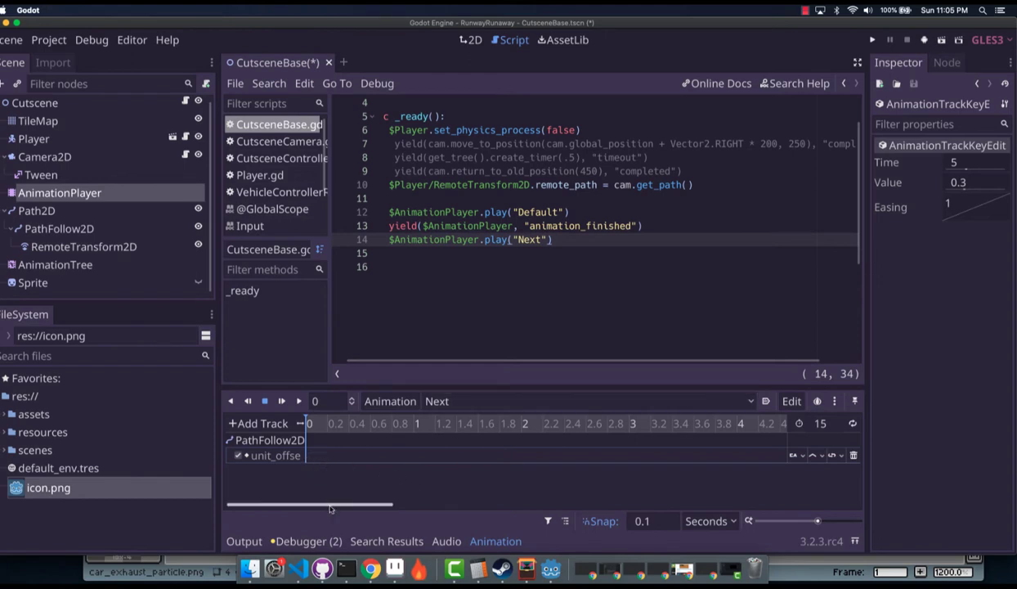
Step: Move Next's last unit_offset key (0.8) to 15 s, then scroll back to the start
scroll(287, 438, right, 3)
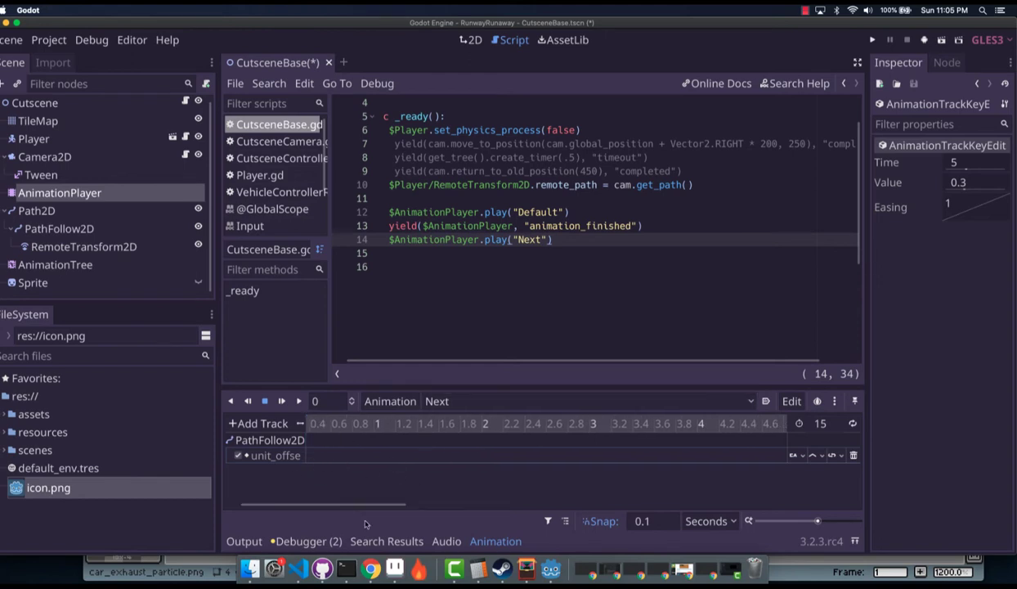
scroll(493, 520, right, 5)
scroll(493, 520, left, 3)
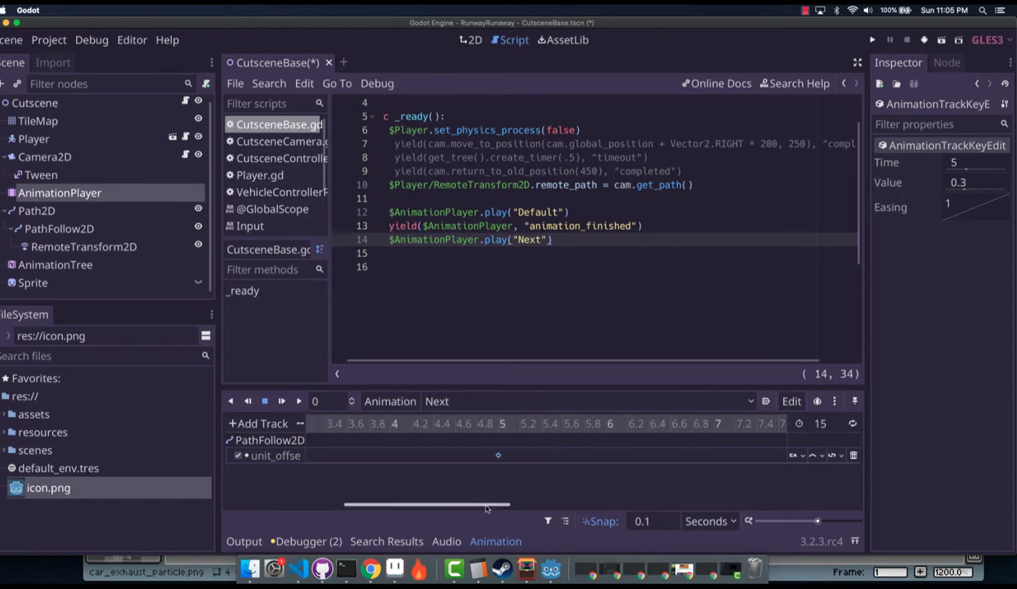
scroll(498, 508, right, 2)
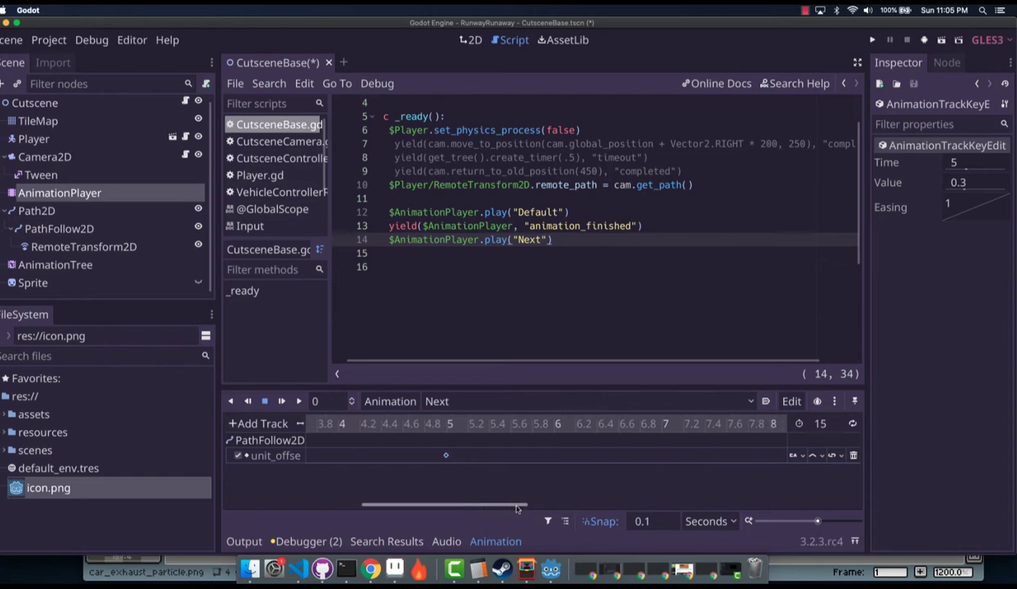
scroll(521, 508, right, 1)
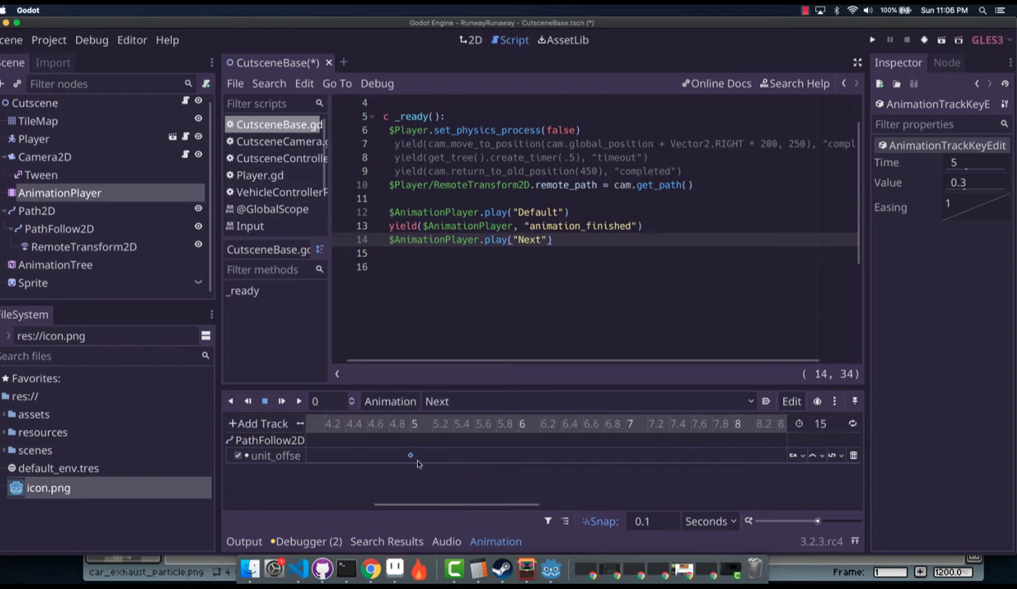
drag(474, 503, 712, 524)
drag(439, 456, 698, 449)
drag(688, 504, 748, 525)
drag(542, 454, 693, 455)
drag(677, 493, 266, 485)
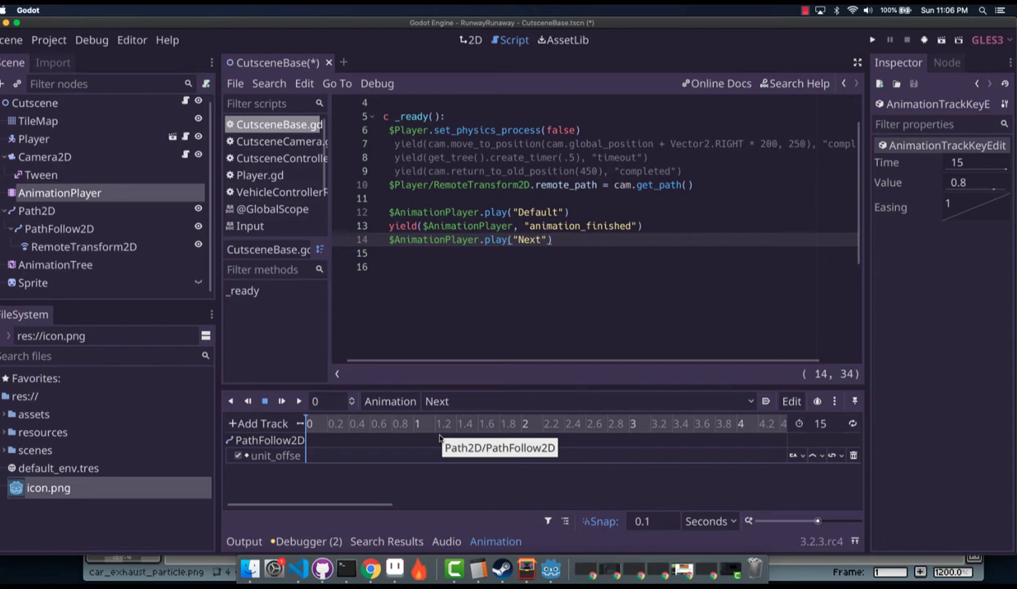
Step: Switch to the 2D view and make the Sprite visible again via its eye icon
click(463, 40)
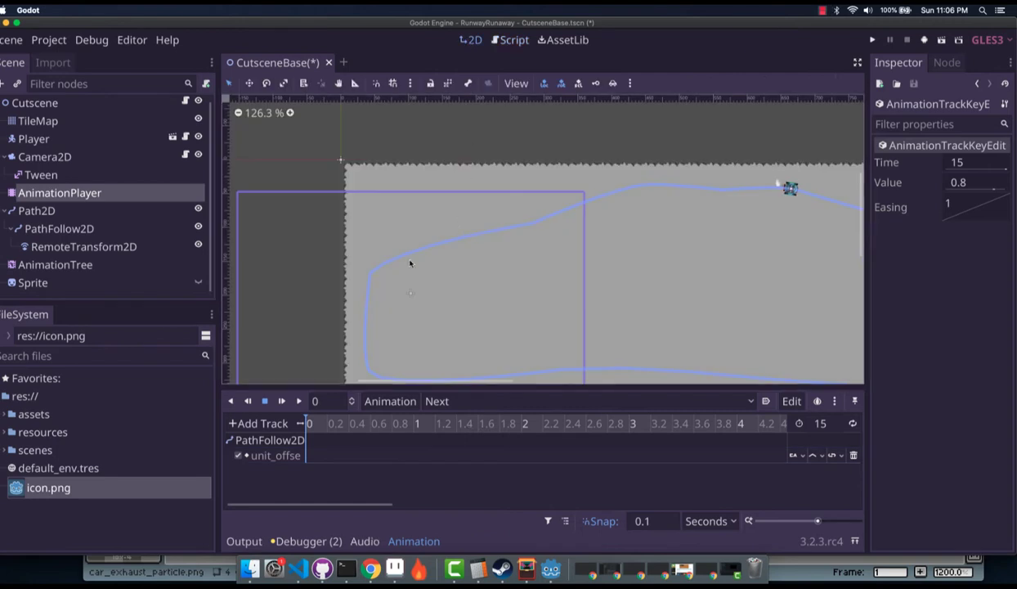
click(197, 282)
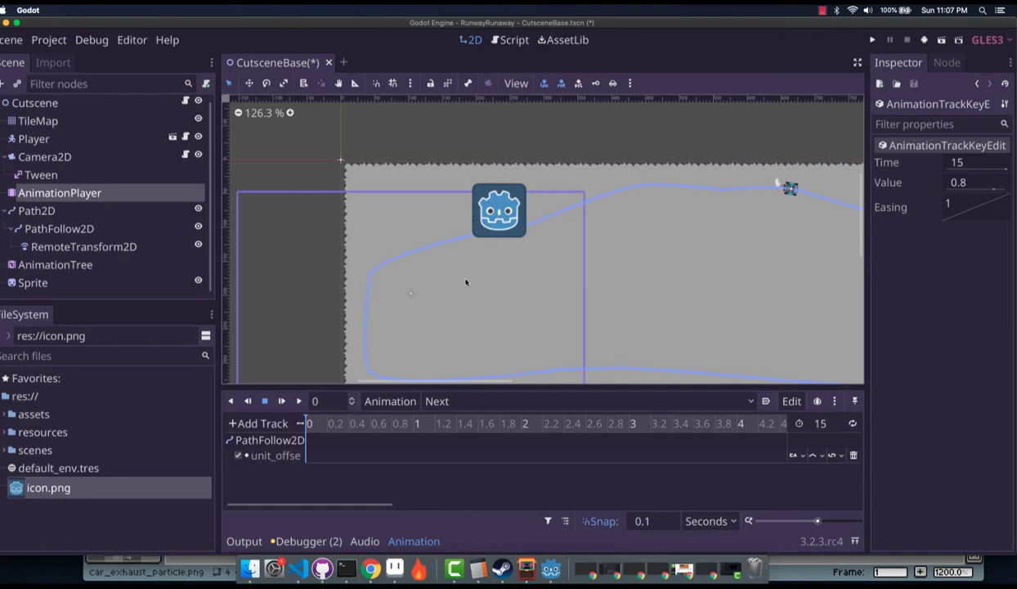
click(802, 456)
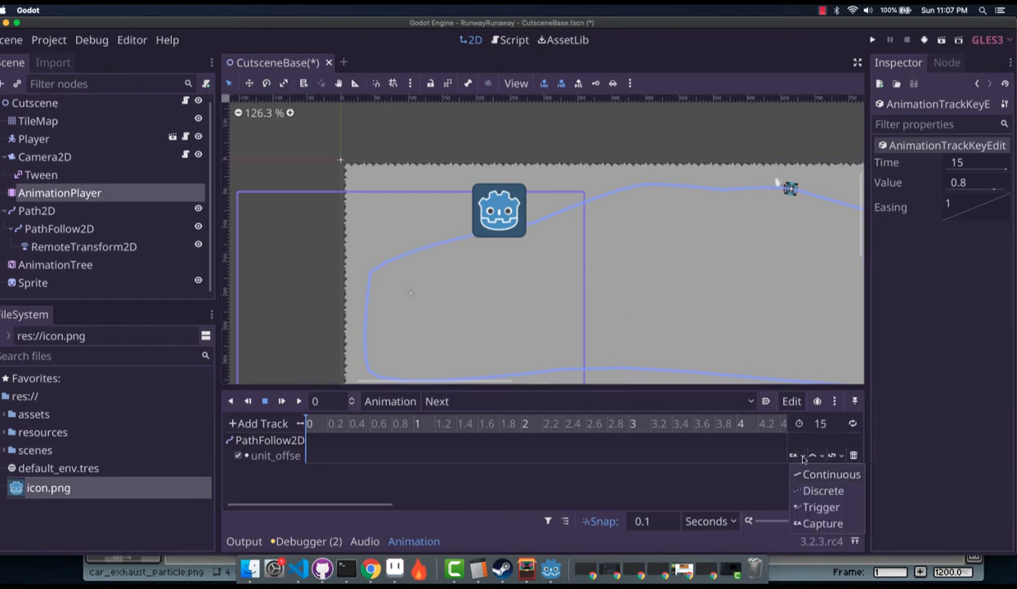
click(729, 469)
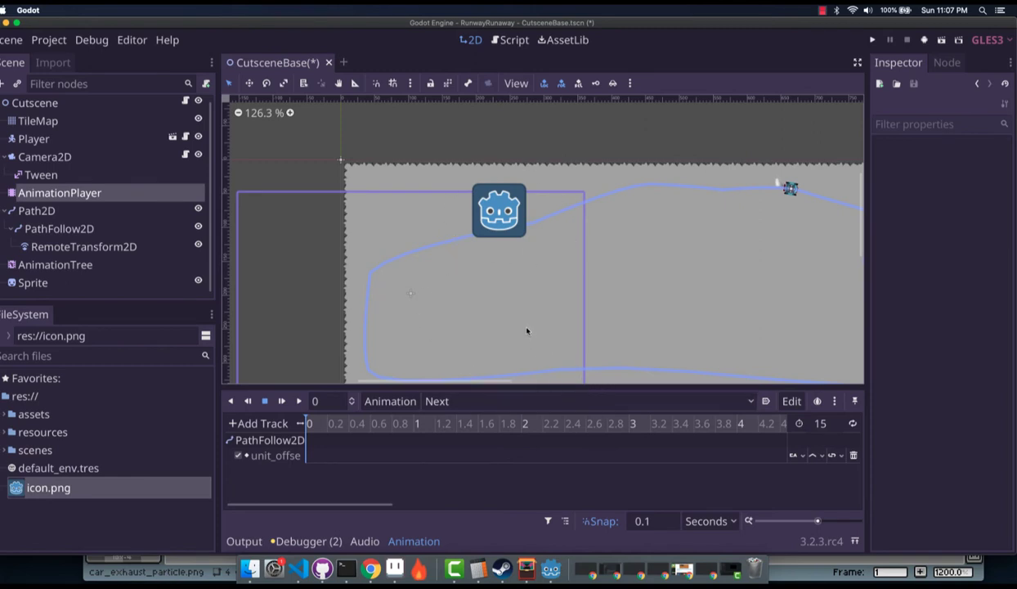
Step: Select the Next animation's 5 s unit_offset key to view its value 0.3
drag(396, 505, 500, 499)
click(550, 457)
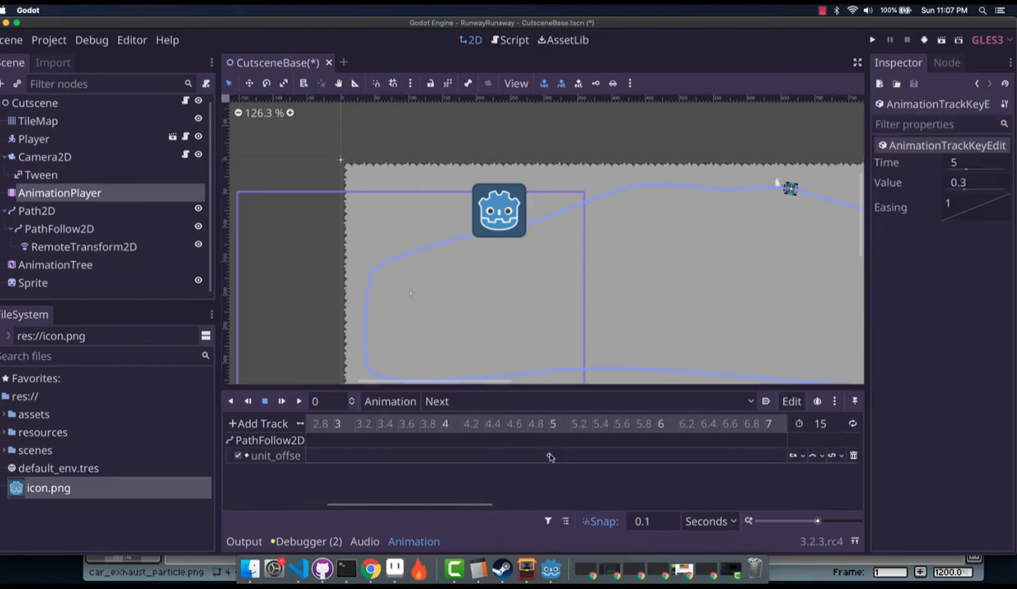
drag(488, 505, 325, 504)
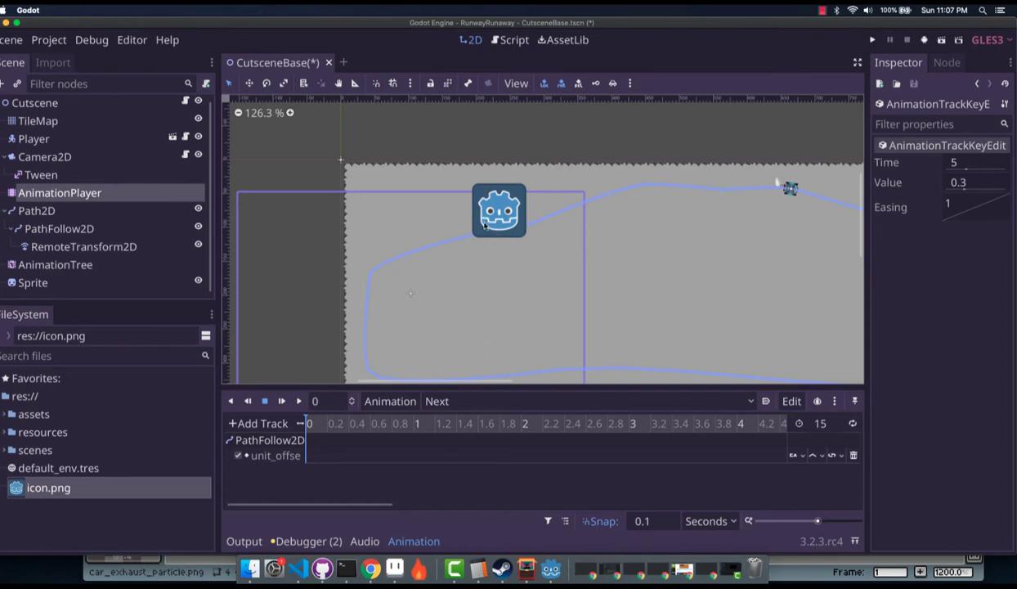
drag(376, 503, 495, 503)
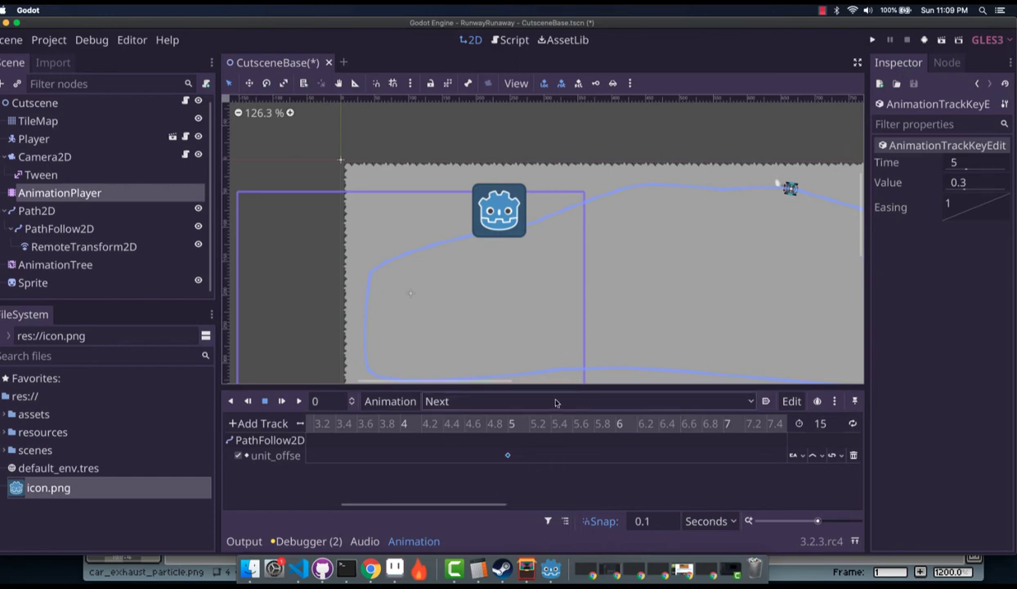
Step: Load the Default animation, then save and run the scene with Play Scene
click(505, 401)
click(493, 421)
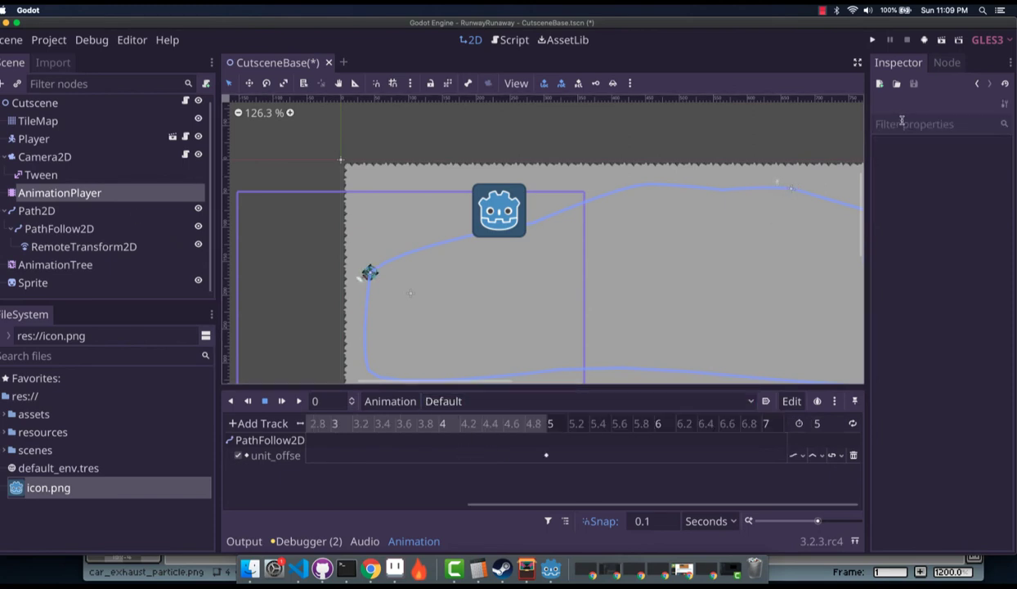
click(941, 40)
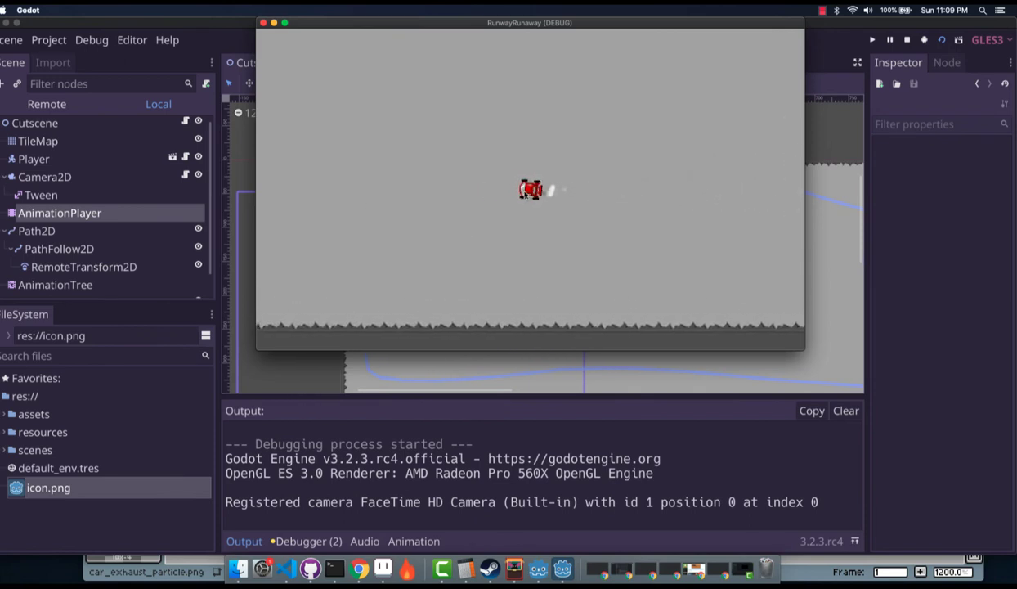
Step: Close the RunwayRunaway debug window, then select the AnimationPlayer and Camera2D nodes
click(262, 23)
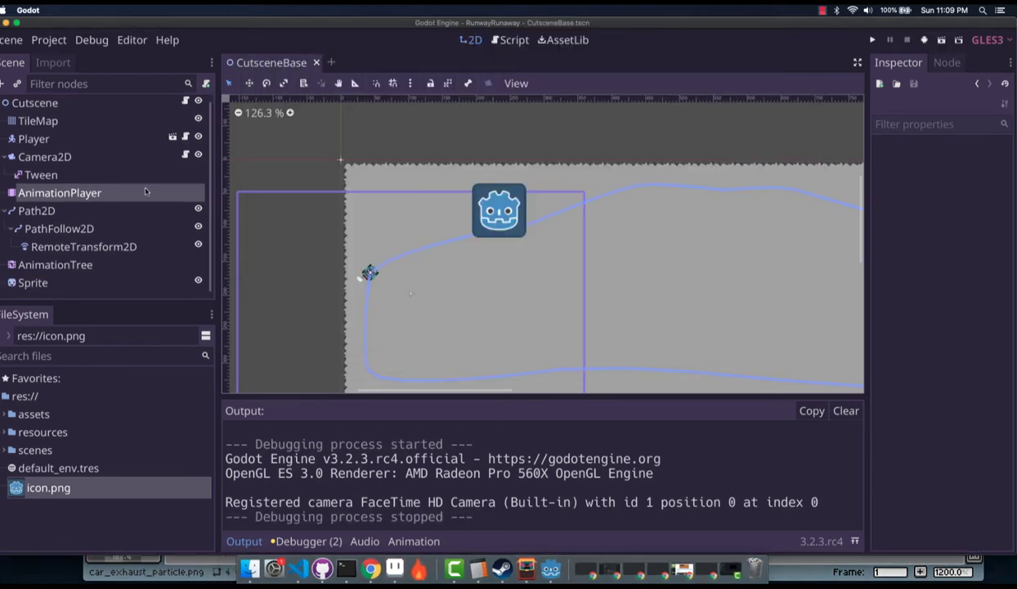
click(110, 197)
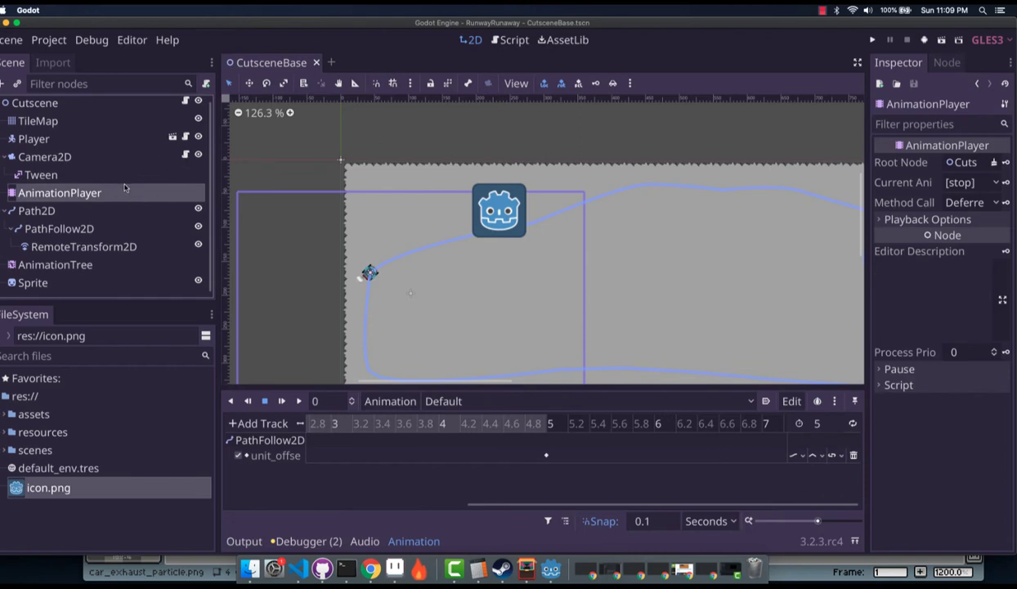
click(122, 157)
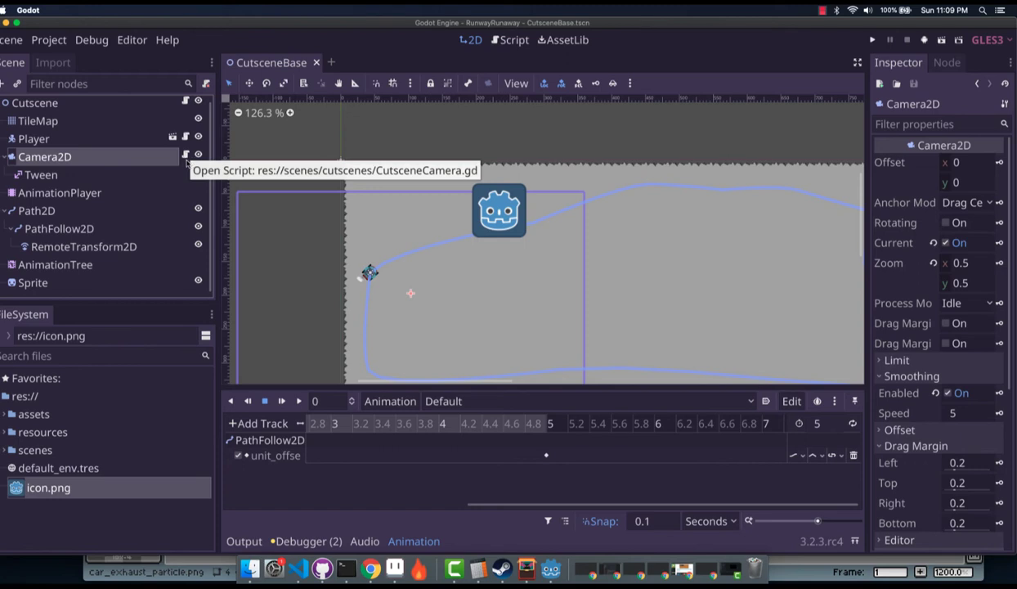
Step: Open CutsceneCamera.gd, then select Cutscene, Player and AnimationPlayer to return to the 2D view
click(186, 155)
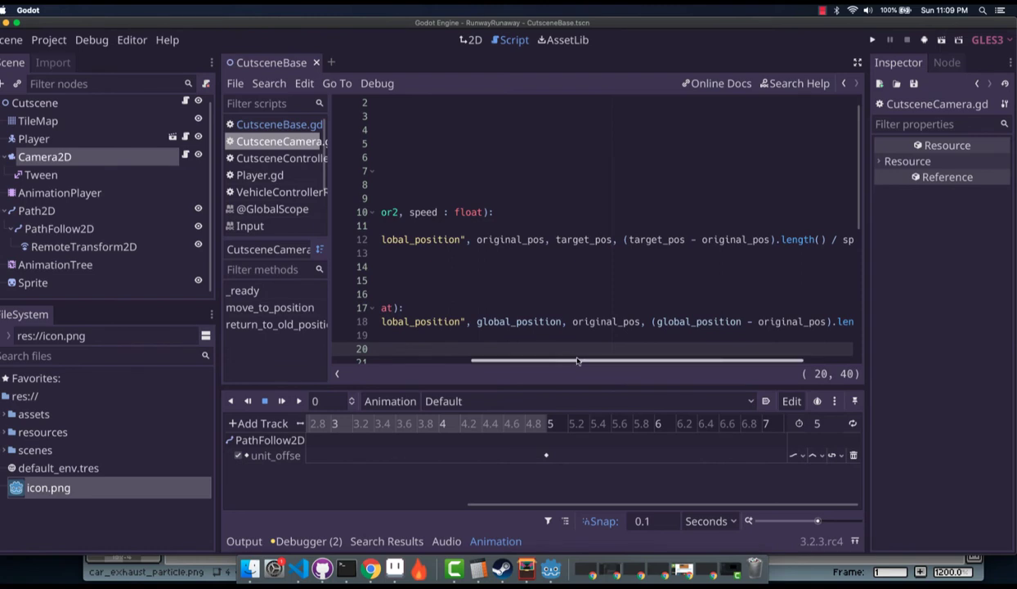
drag(642, 363, 506, 363)
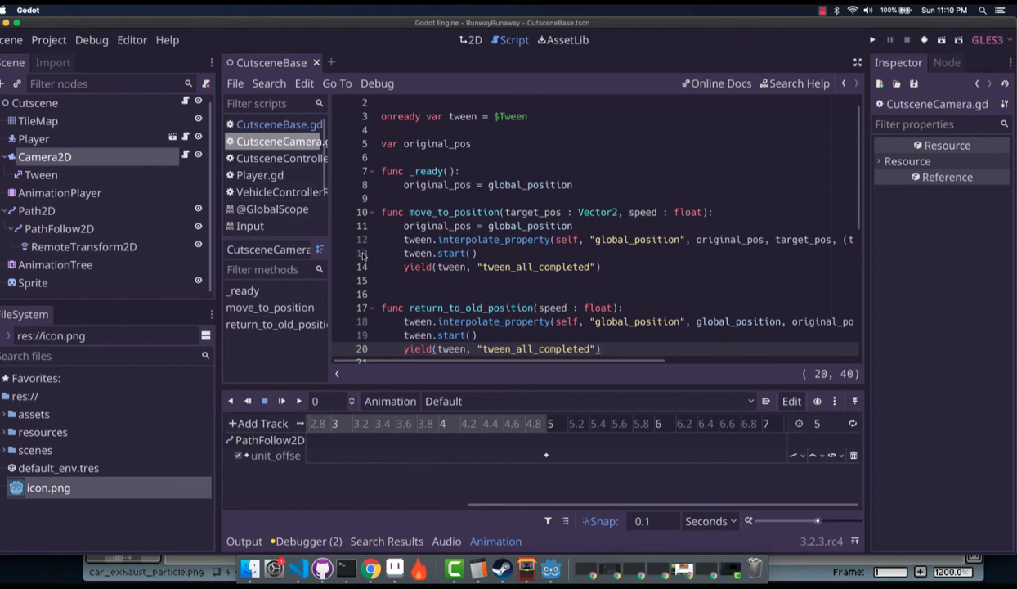
click(131, 105)
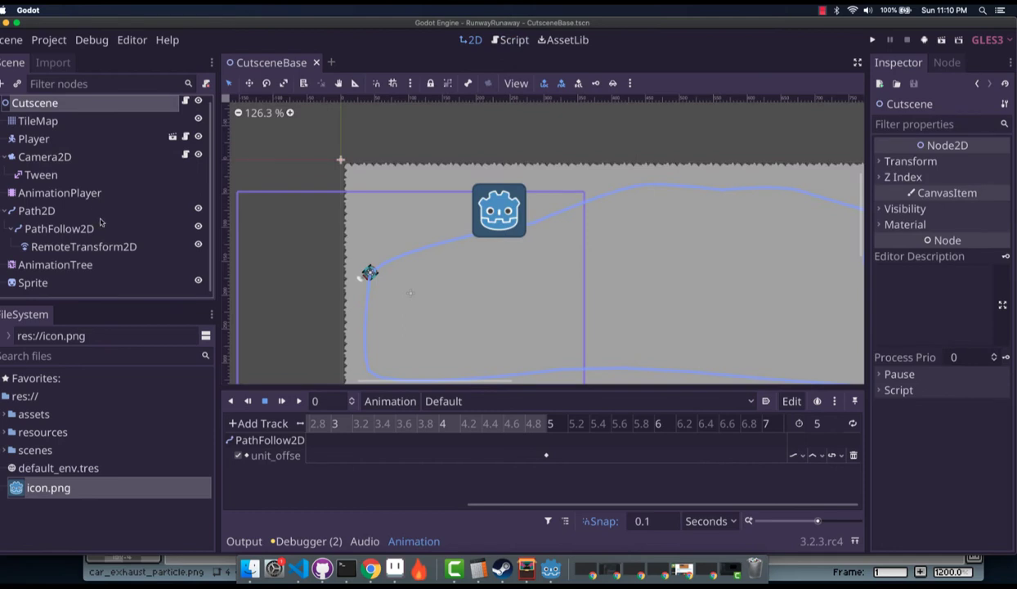
click(99, 135)
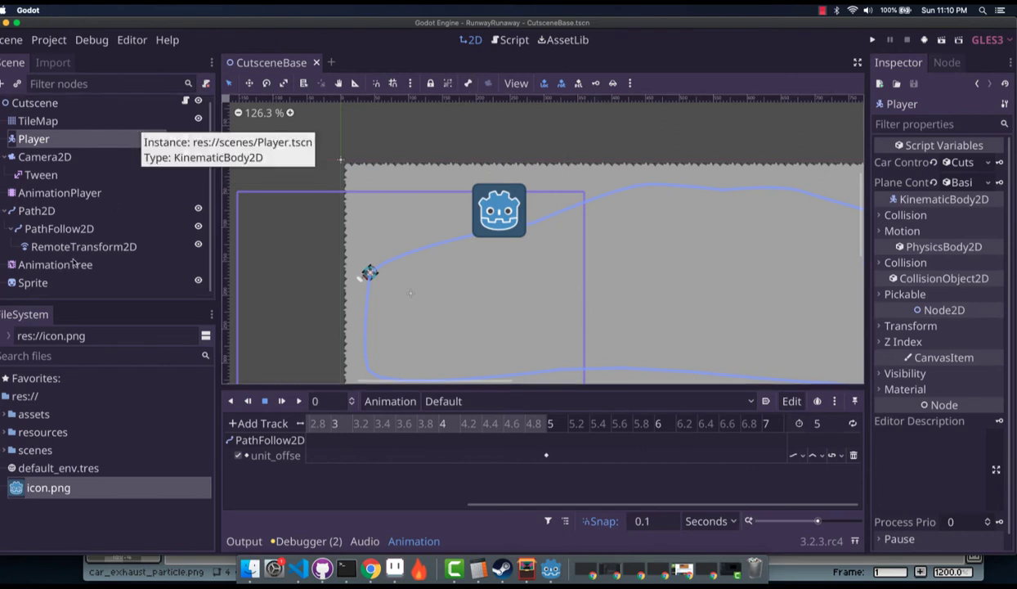
click(75, 191)
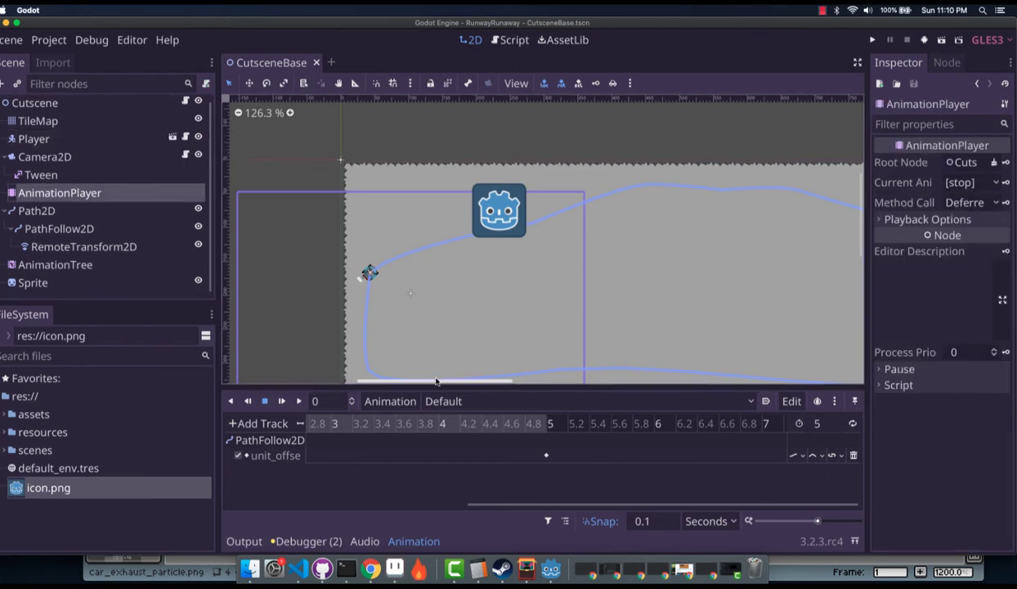
Step: Create a new animation named TurnRight, then select the Player node
click(390, 401)
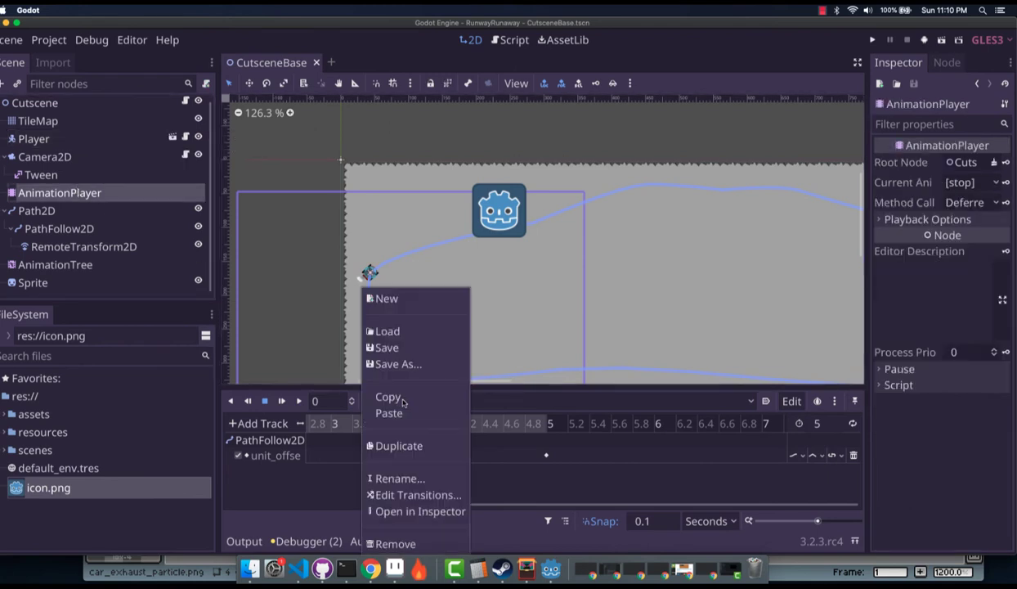
click(424, 297)
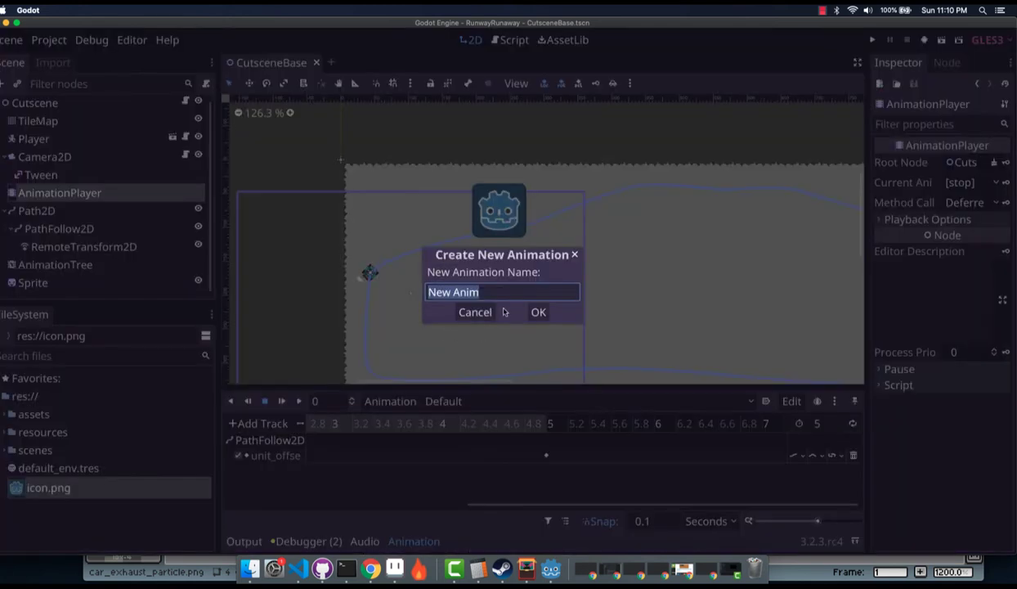
text(TurnRight)
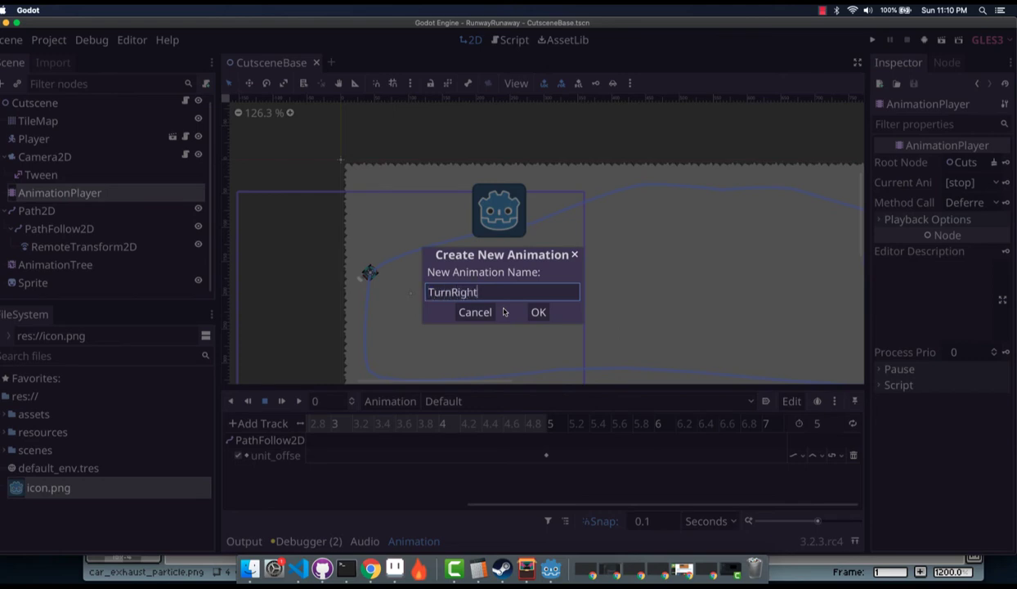
key(Return)
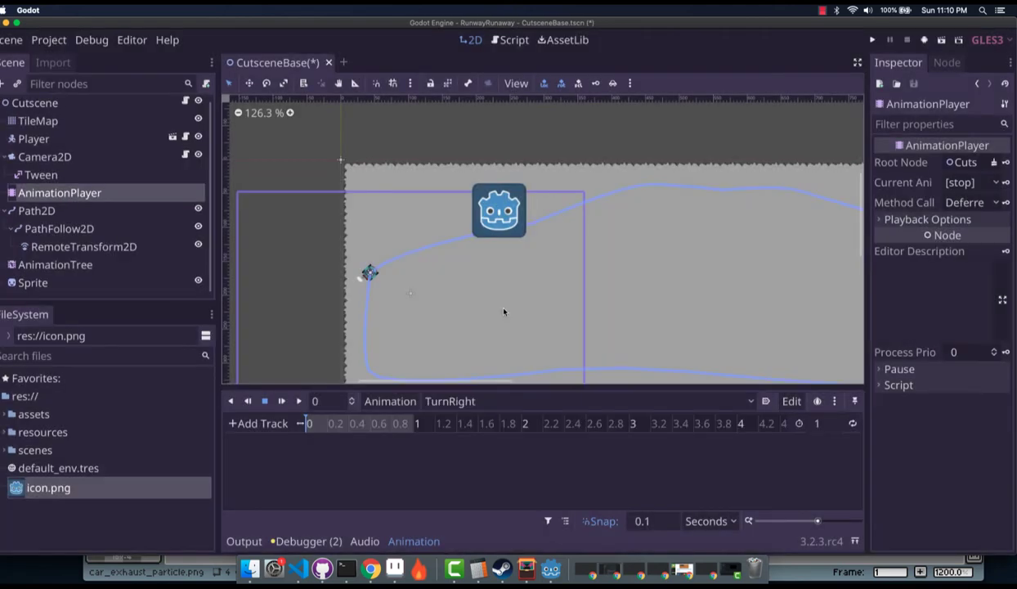
click(74, 137)
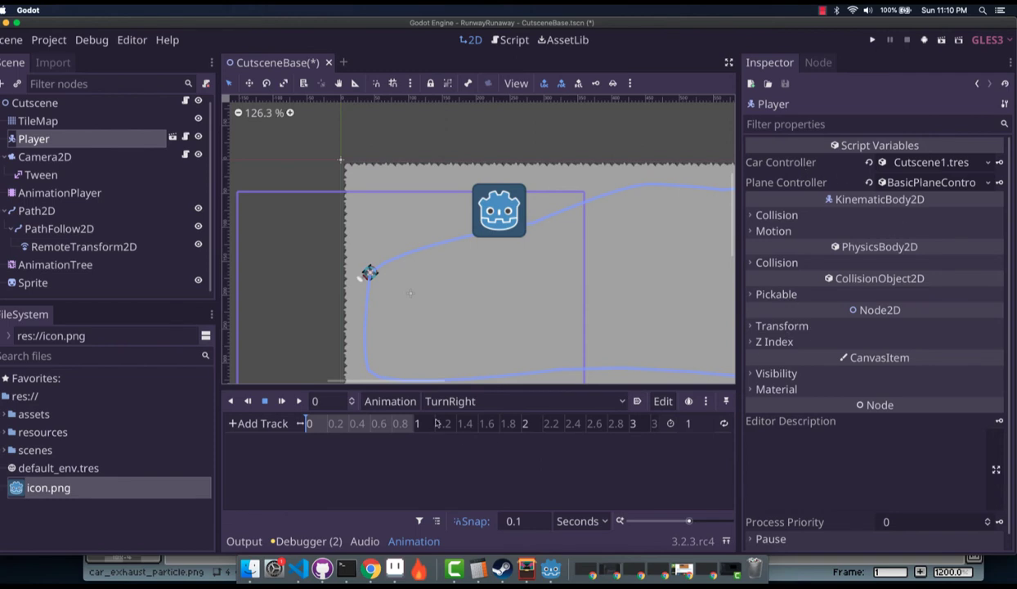
Step: Open the Player script and locate the set_property call on line 29
click(185, 136)
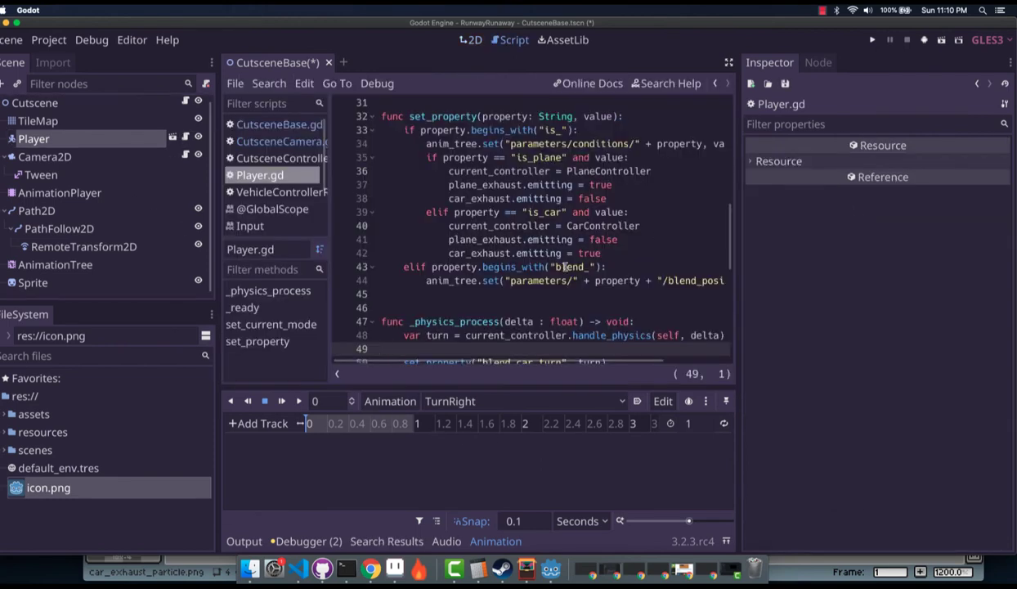
scroll(564, 267, up, 10)
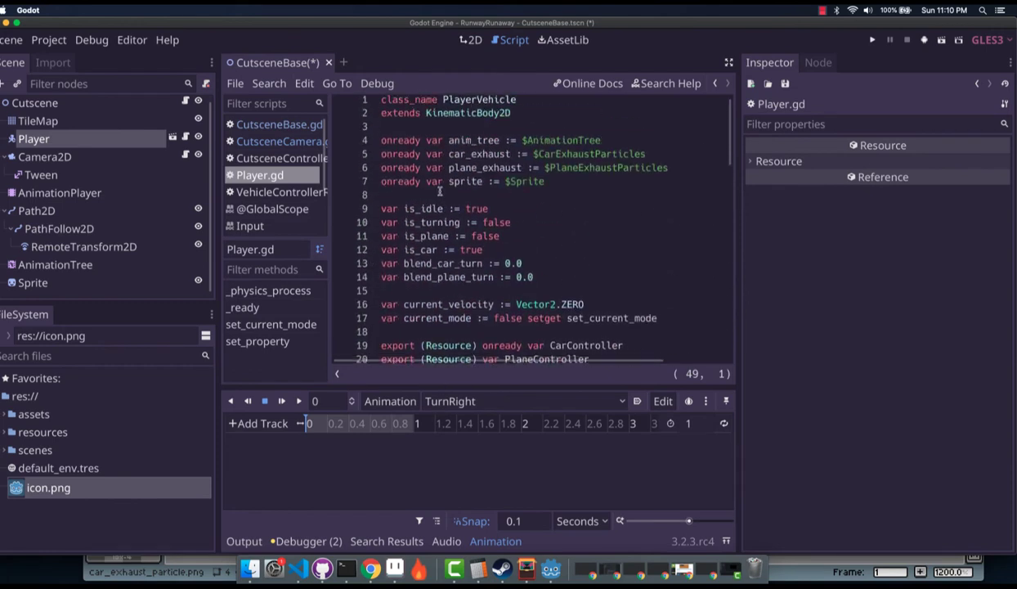
scroll(429, 192, down, 3)
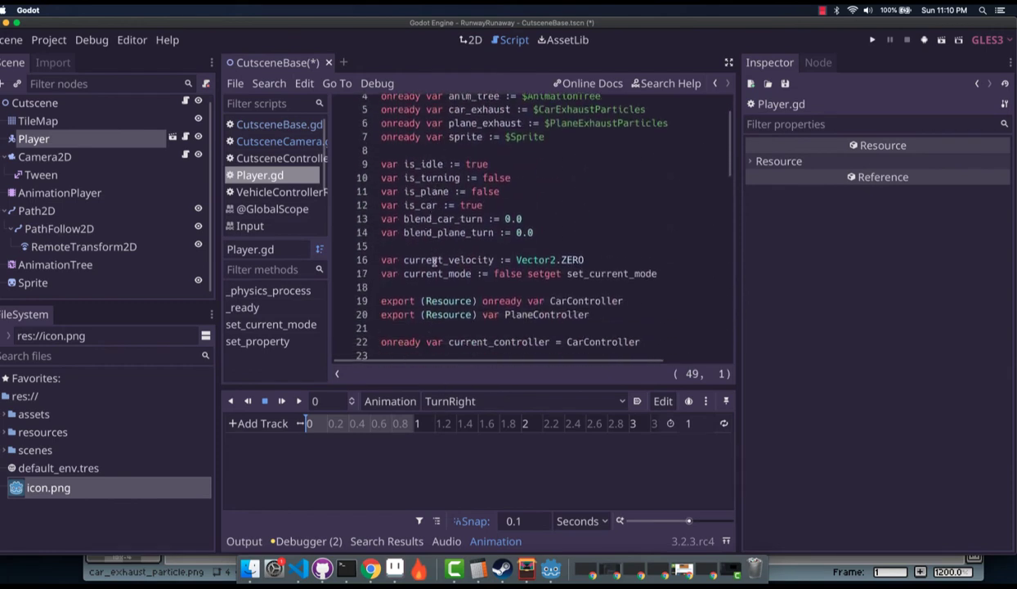
scroll(429, 204, down, 3)
scroll(433, 261, down, 3)
double_click(434, 205)
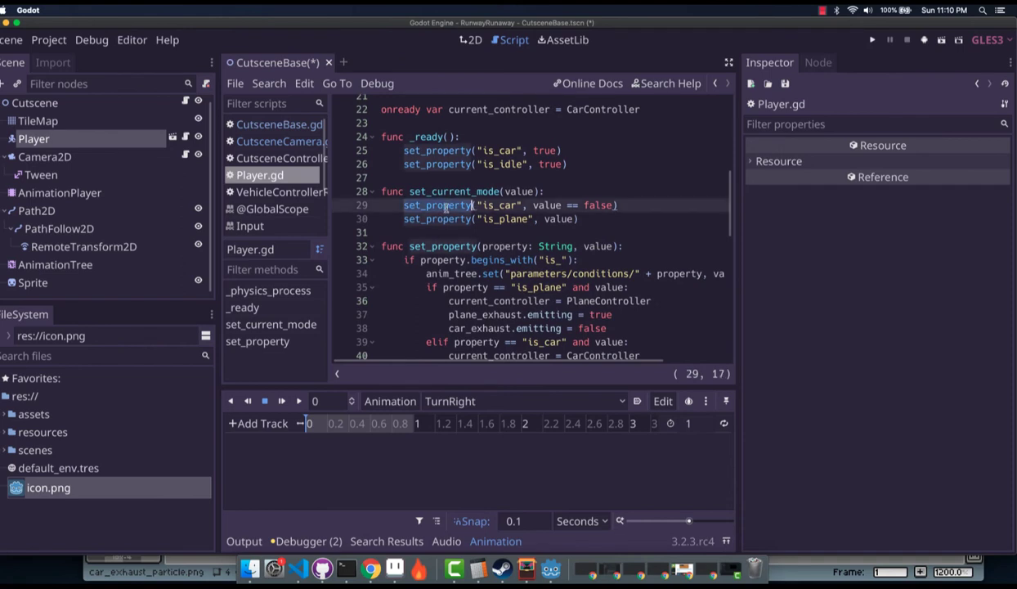
Step: Add a Call Method track for Player with a set_property key at 0 s in TurnRight
click(260, 425)
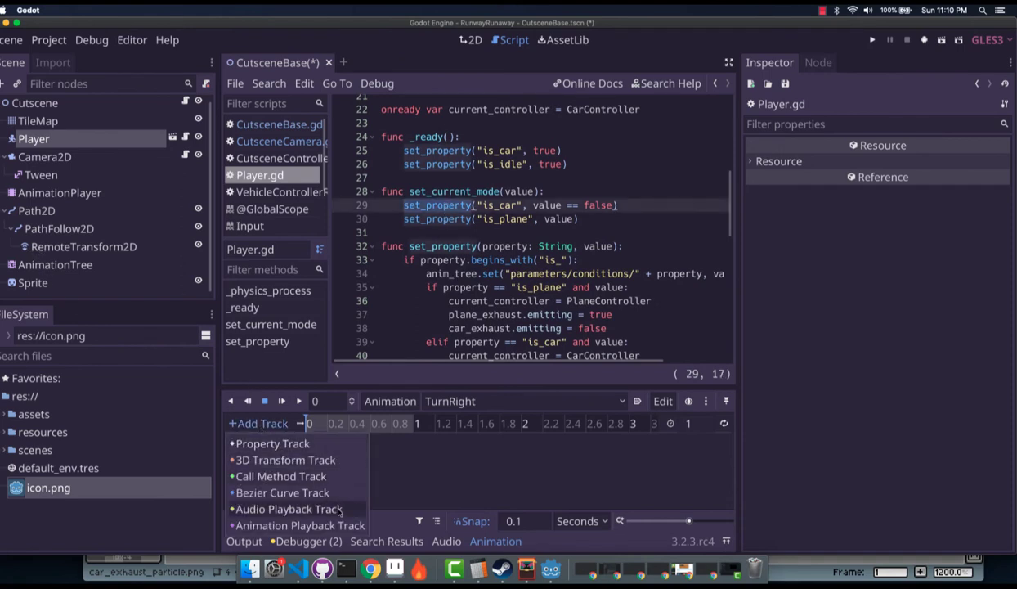
click(323, 477)
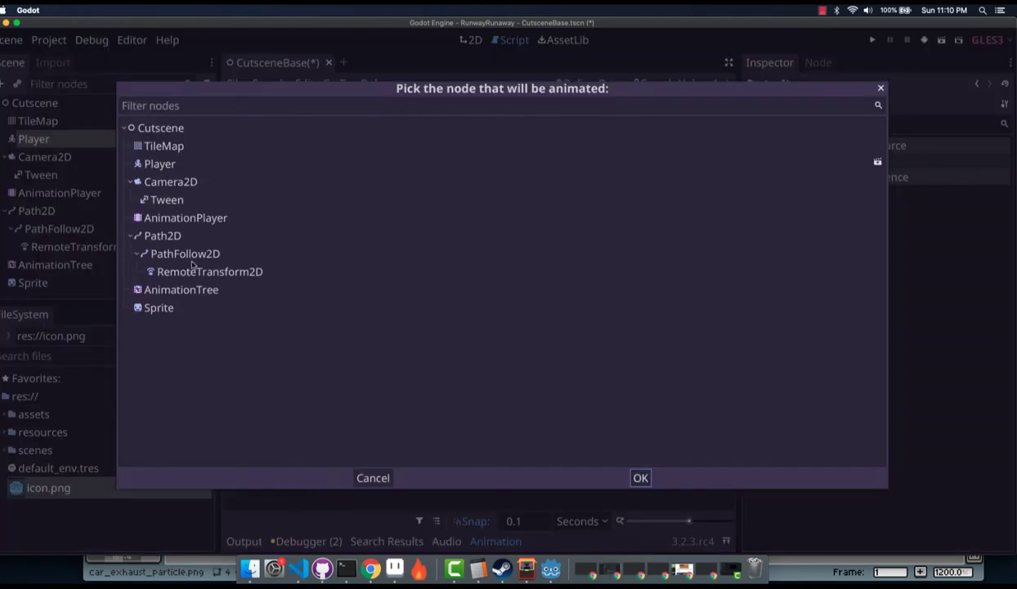
click(169, 162)
click(634, 476)
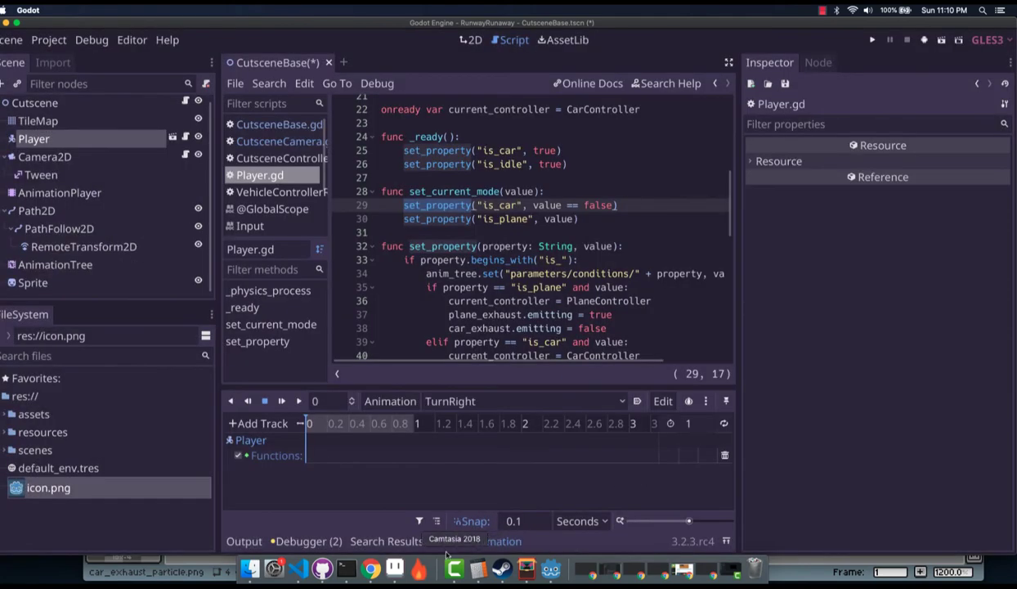
right_click(307, 454)
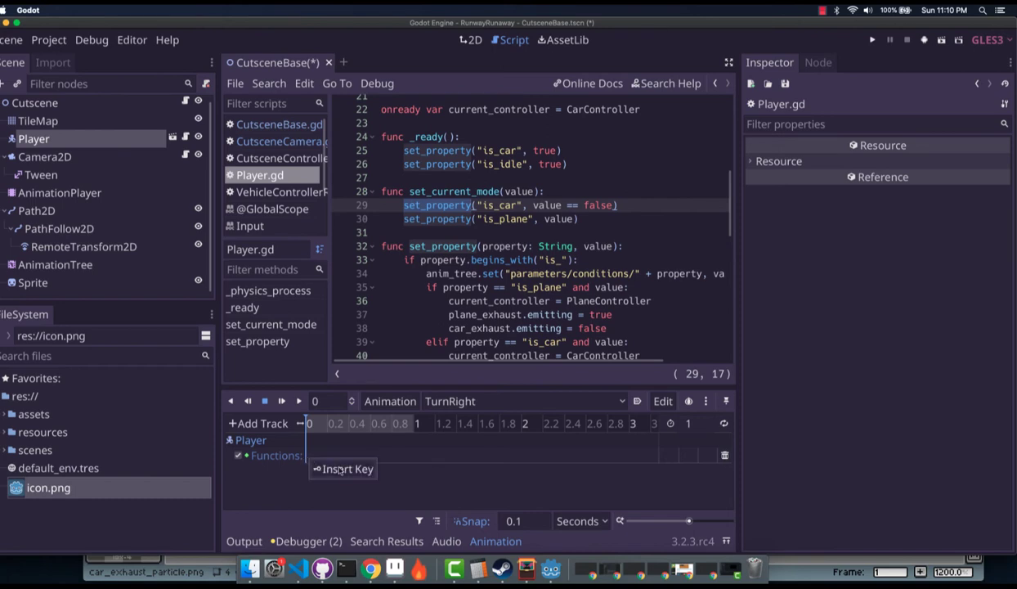
click(331, 457)
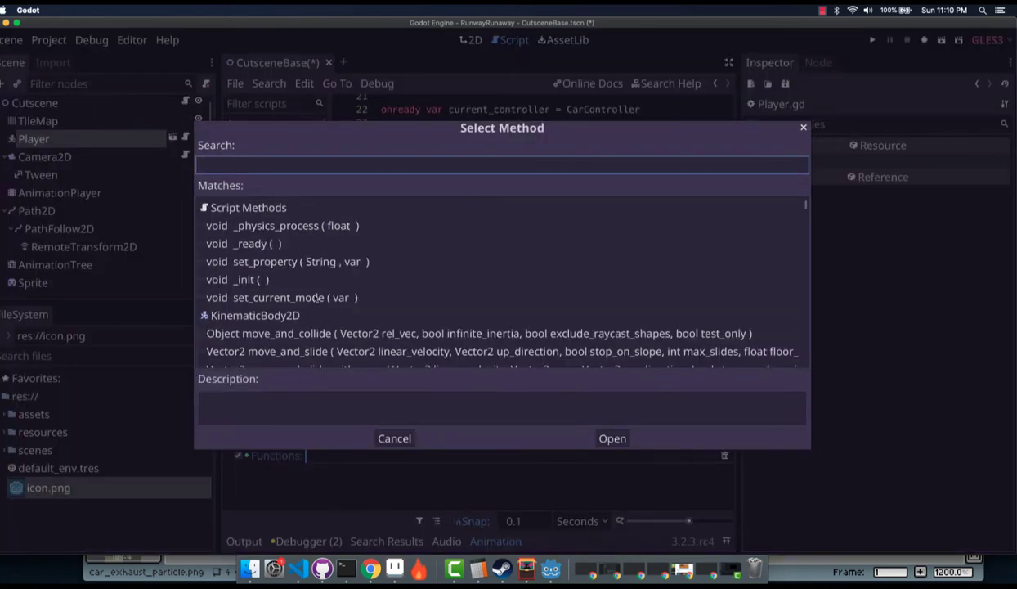
click(311, 262)
click(609, 437)
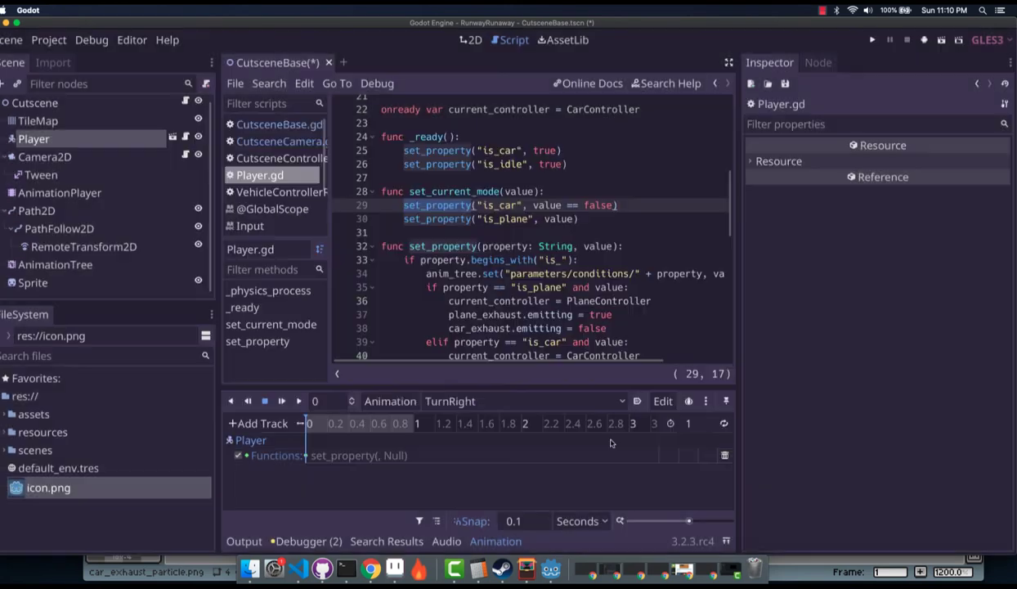
Step: Give the set_property key the arguments 'is_turning' (String) and true (bool)
click(303, 454)
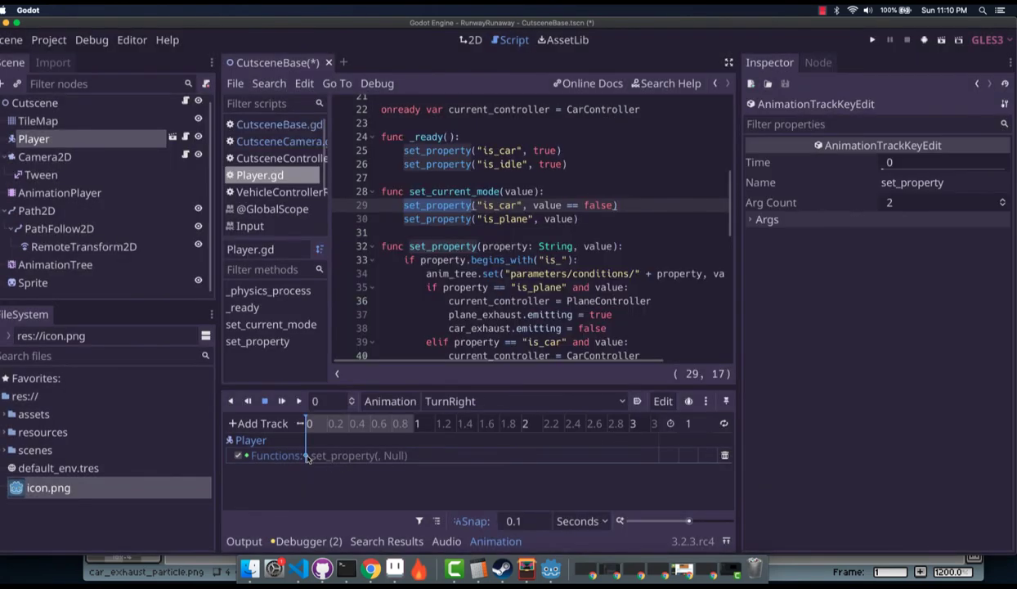
click(773, 219)
click(838, 239)
click(766, 290)
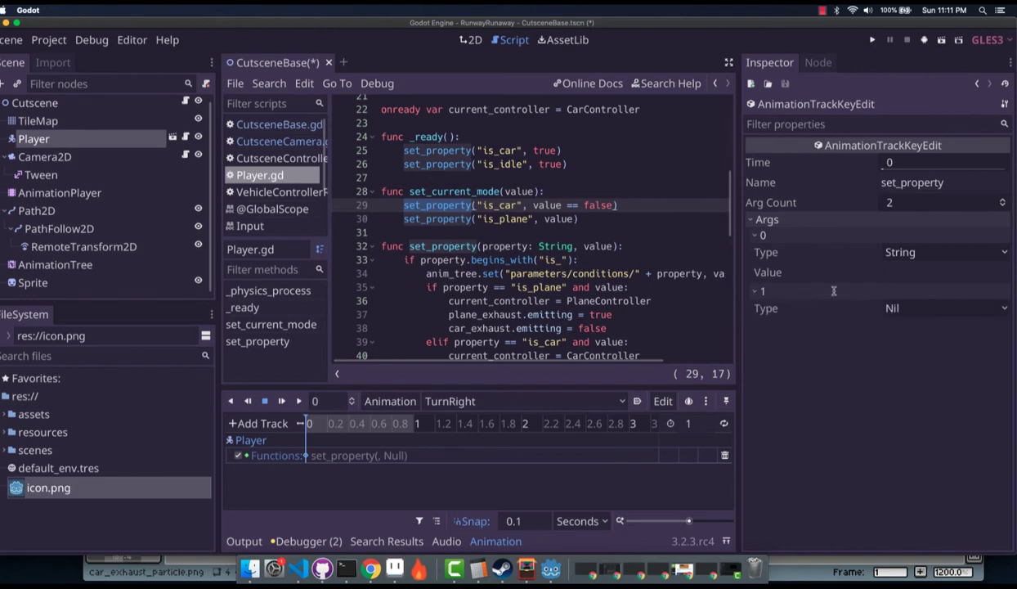
click(923, 275)
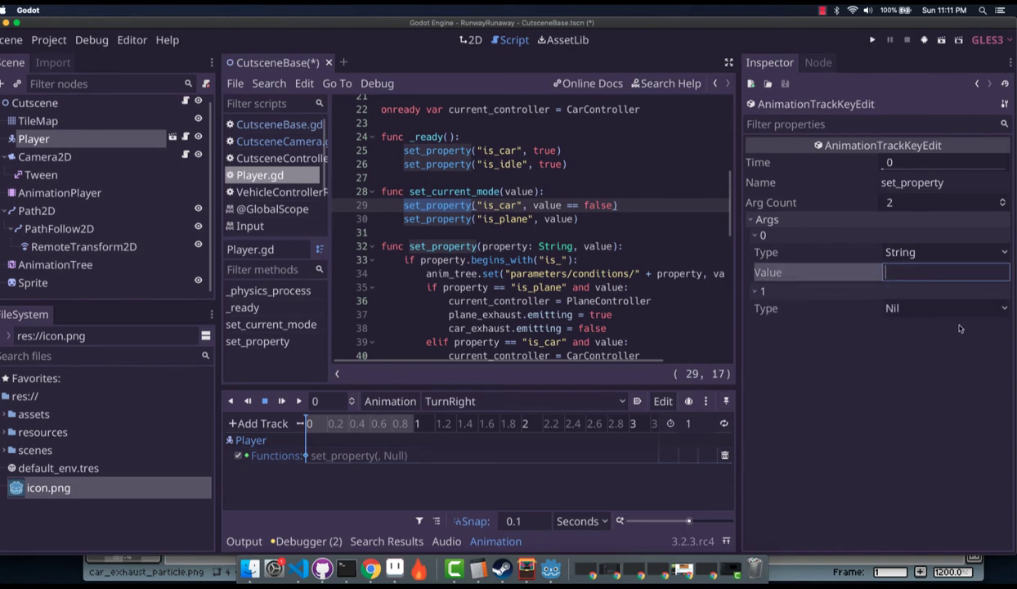
text(is_turning)
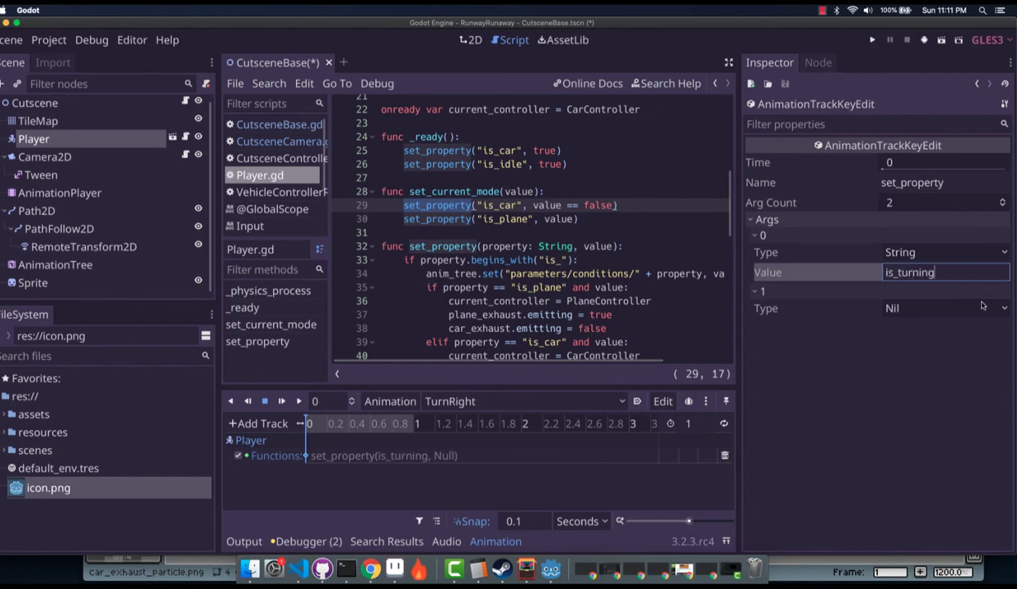
click(982, 310)
click(909, 132)
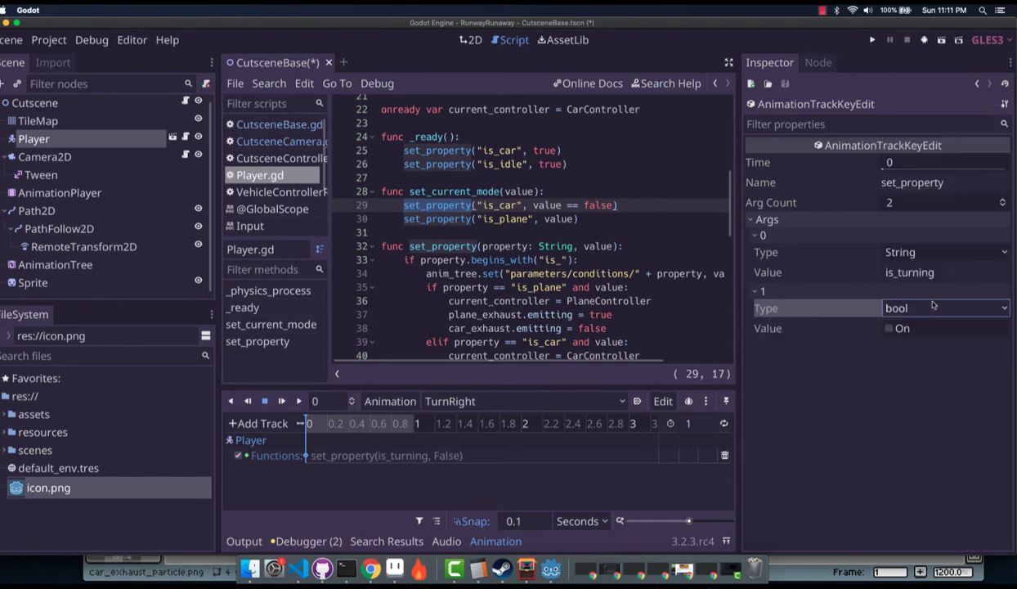
click(867, 323)
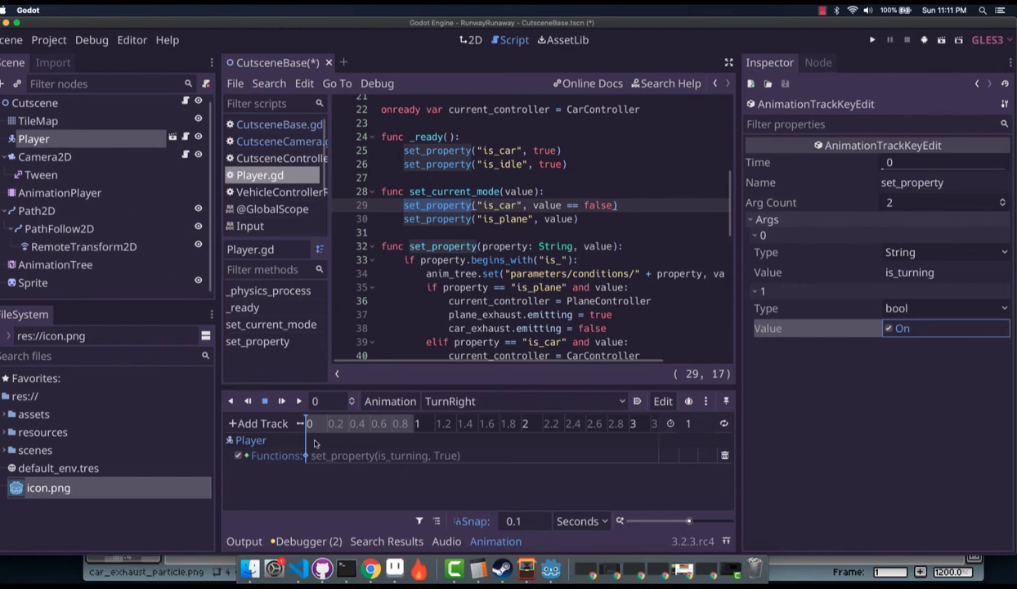
Step: Set the timeline snap step to 0 and insert a second set_property key around 0.1 s
click(372, 429)
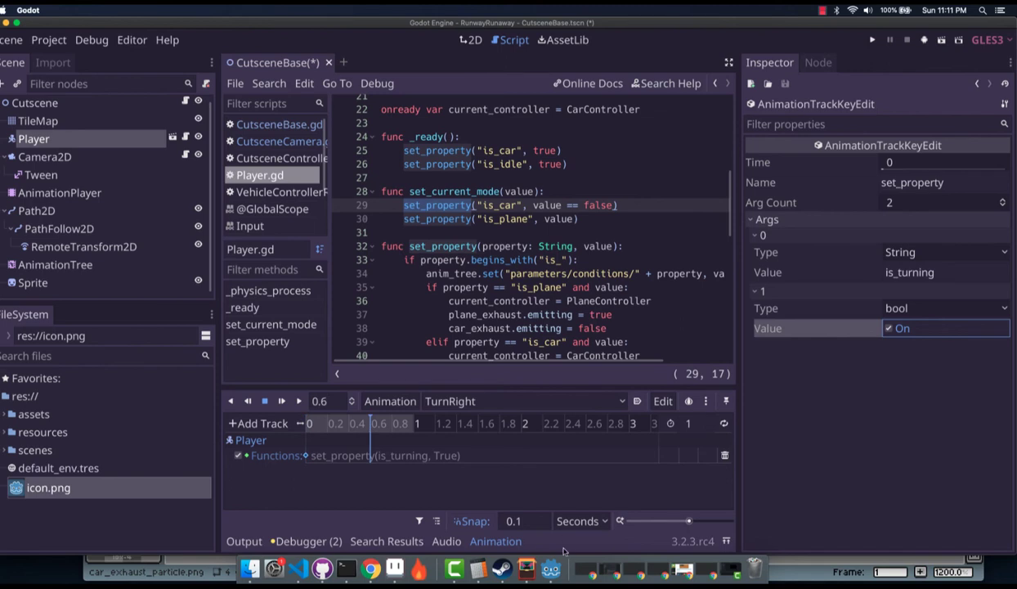
click(523, 521)
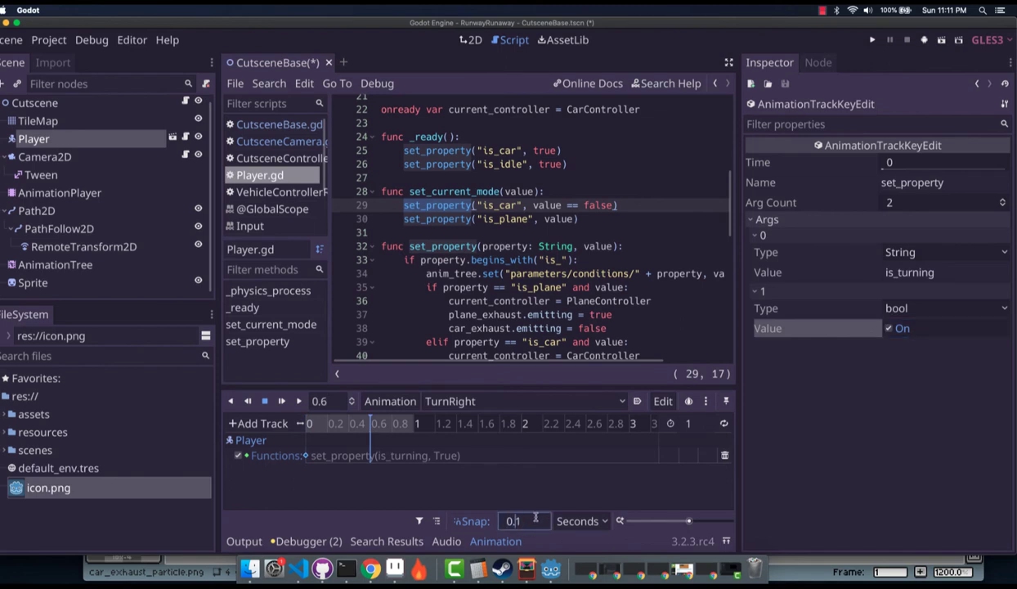
text(0)
drag(372, 431, 317, 431)
right_click(314, 455)
click(358, 464)
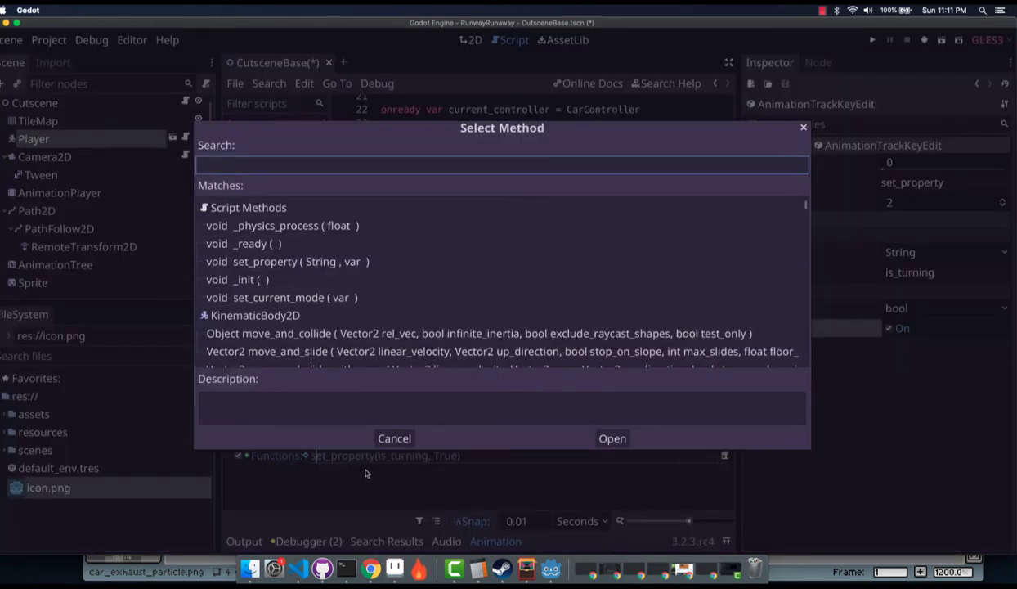
click(284, 262)
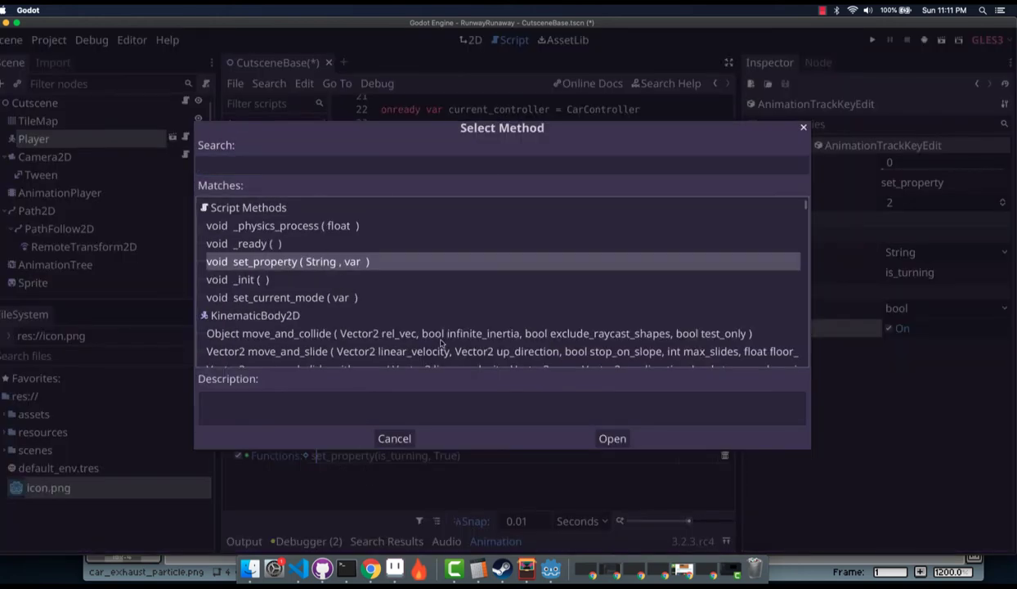
click(612, 439)
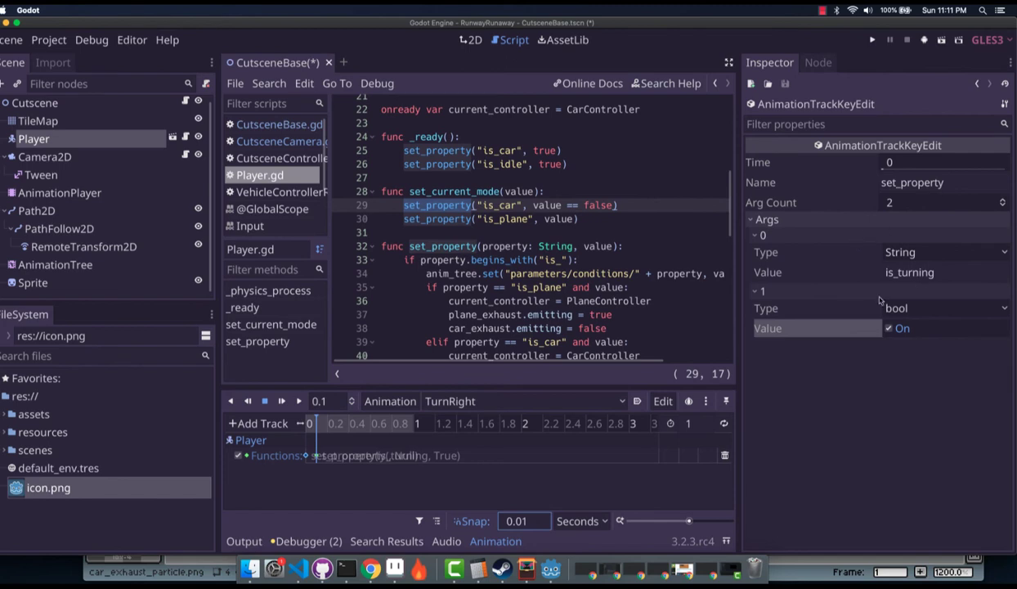
Step: Set the new key's arguments to 'blend_car_turn' and a float value of 1
click(319, 456)
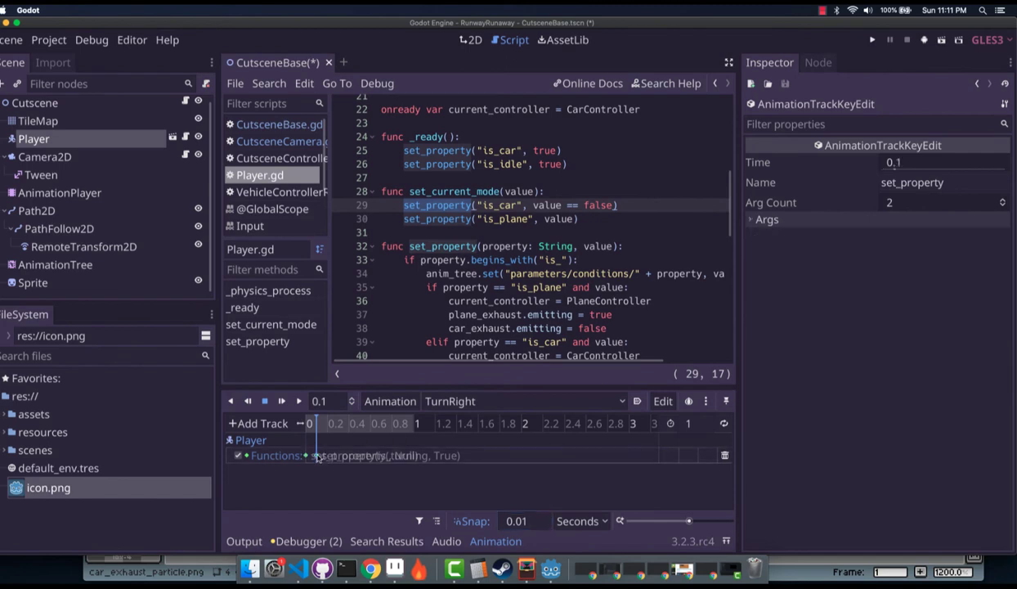
click(803, 219)
click(791, 236)
click(809, 291)
click(928, 271)
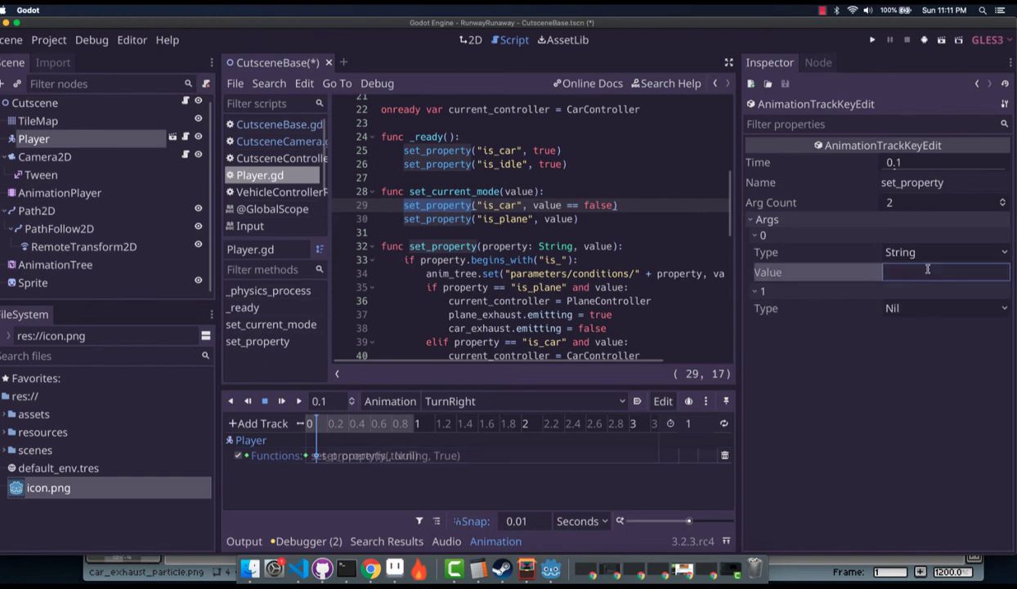
scroll(552, 282, down, 2)
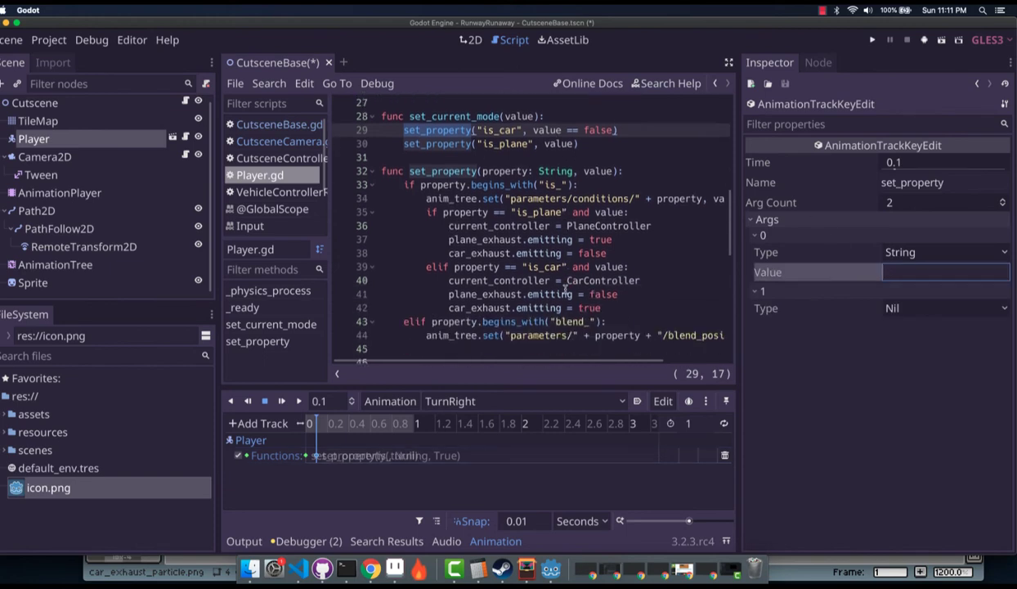
scroll(564, 287, down, 1)
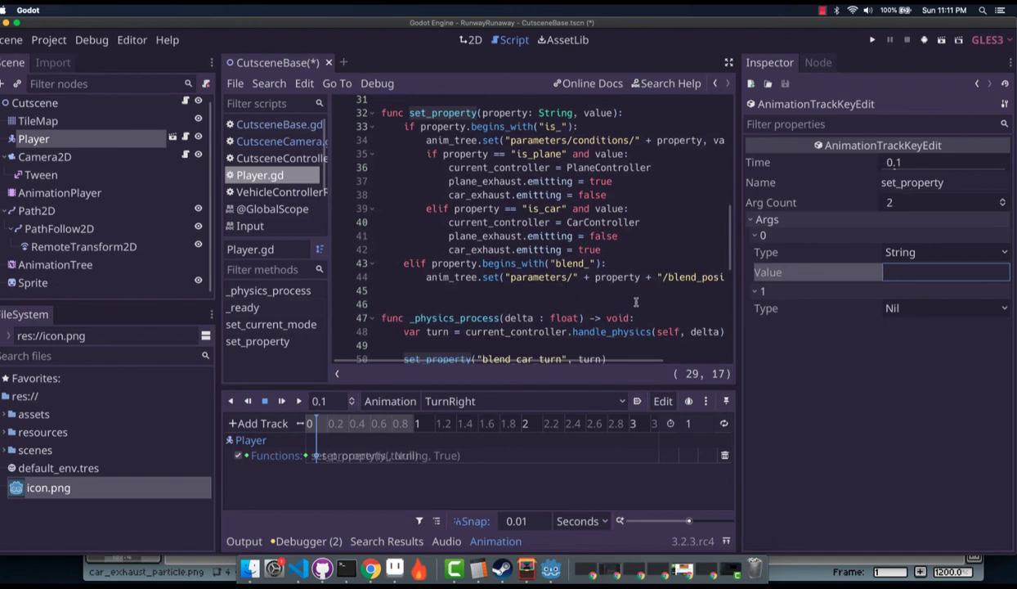
text(blend_car)
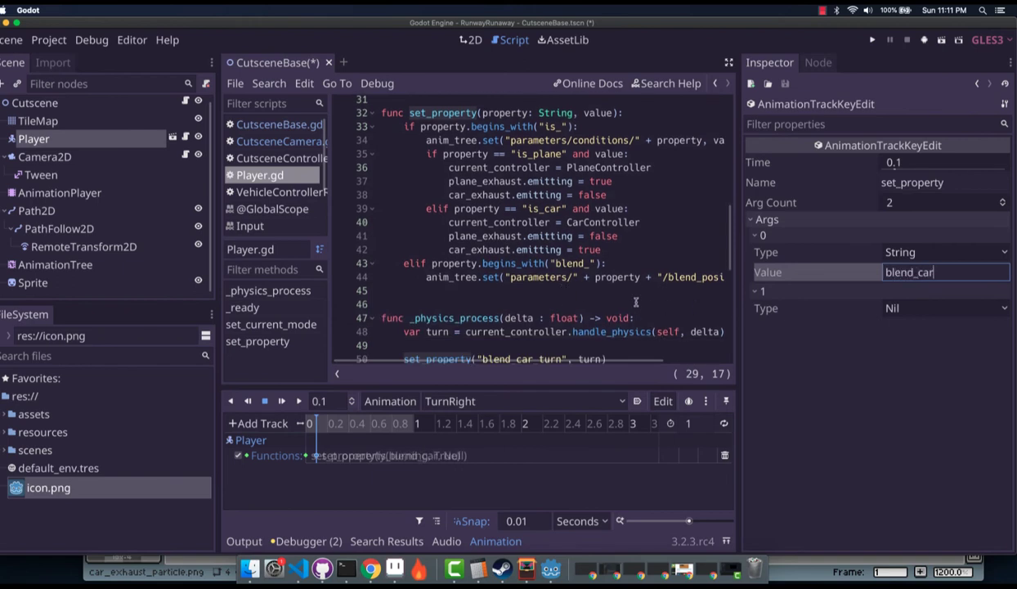
text(_turn)
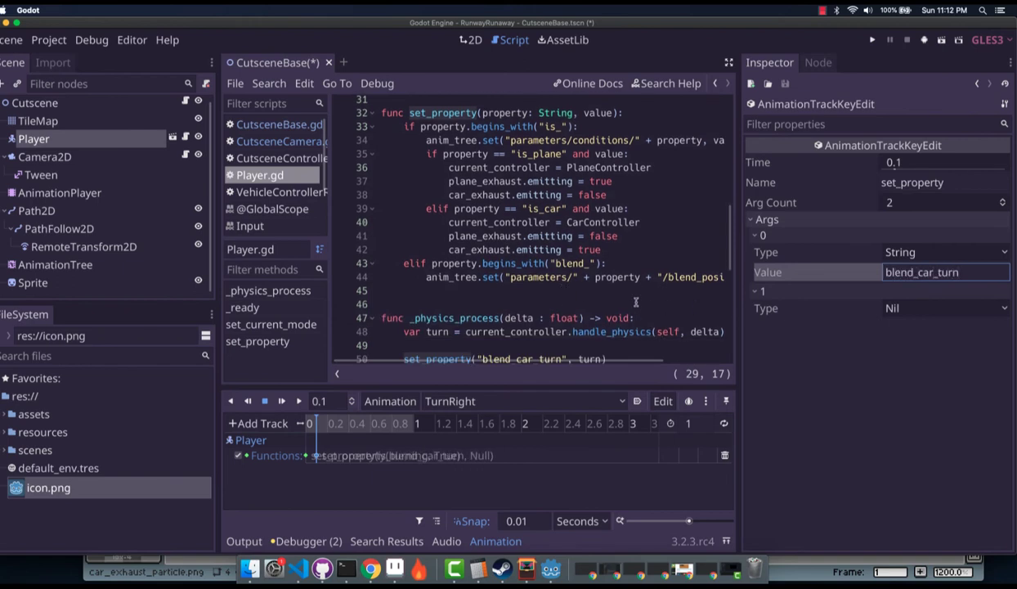
click(899, 308)
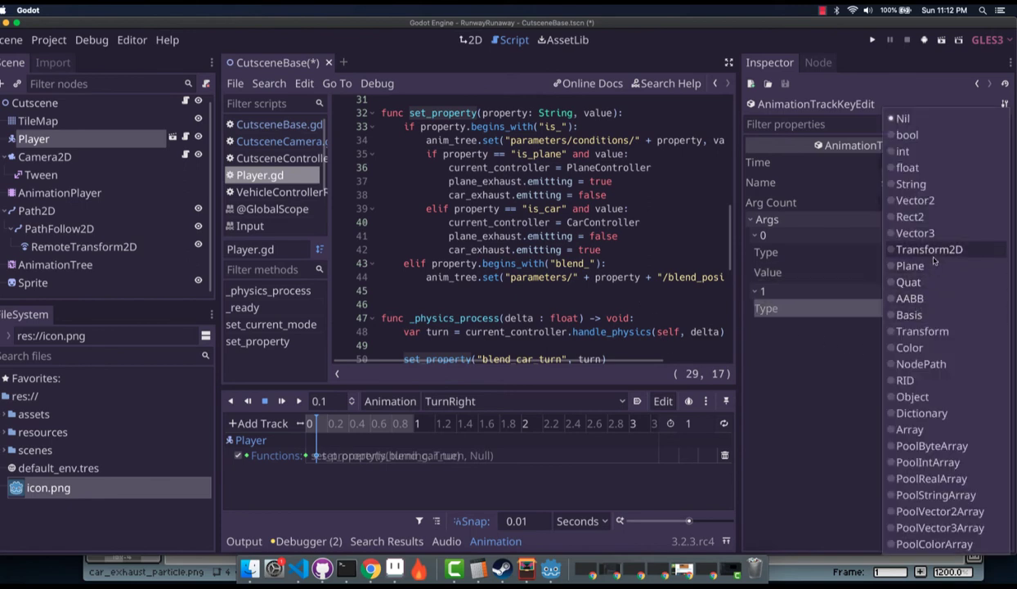
click(935, 167)
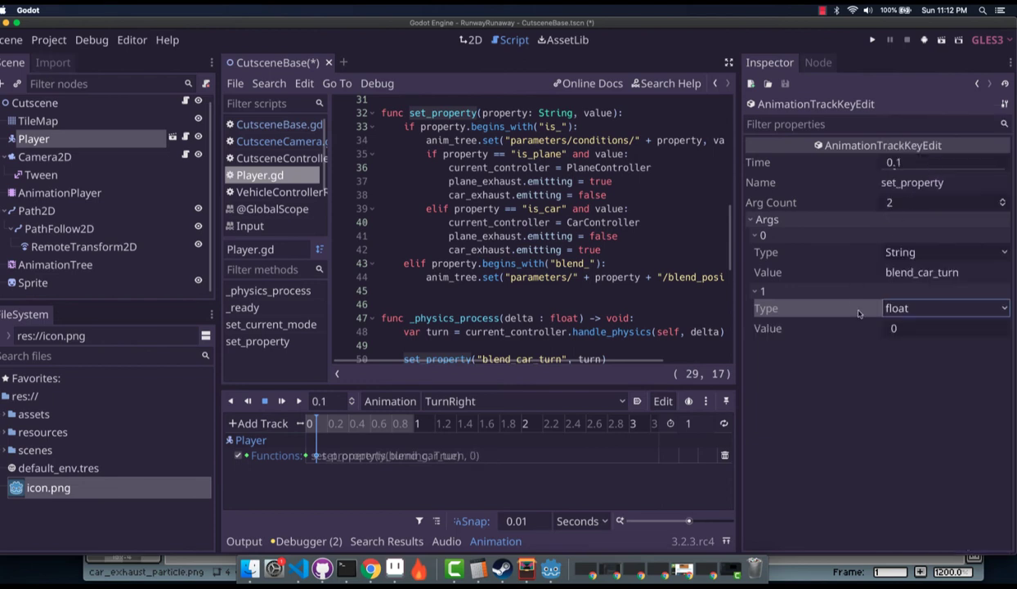
click(918, 323)
text(1)
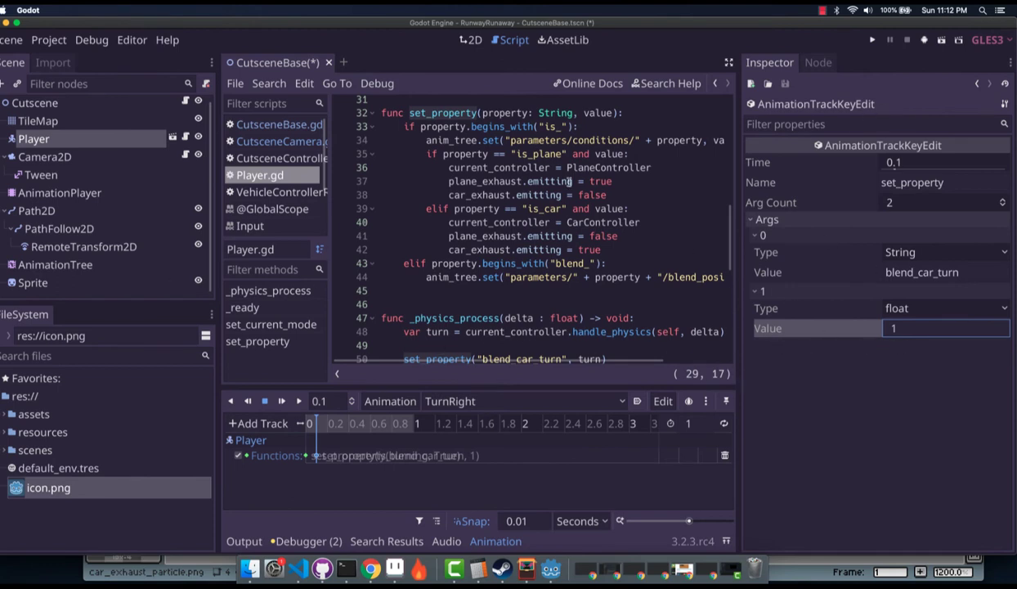
Step: Save Player.gd, limit animation tracks to the selected node, and select Player
click(481, 249)
key(ctrl+s)
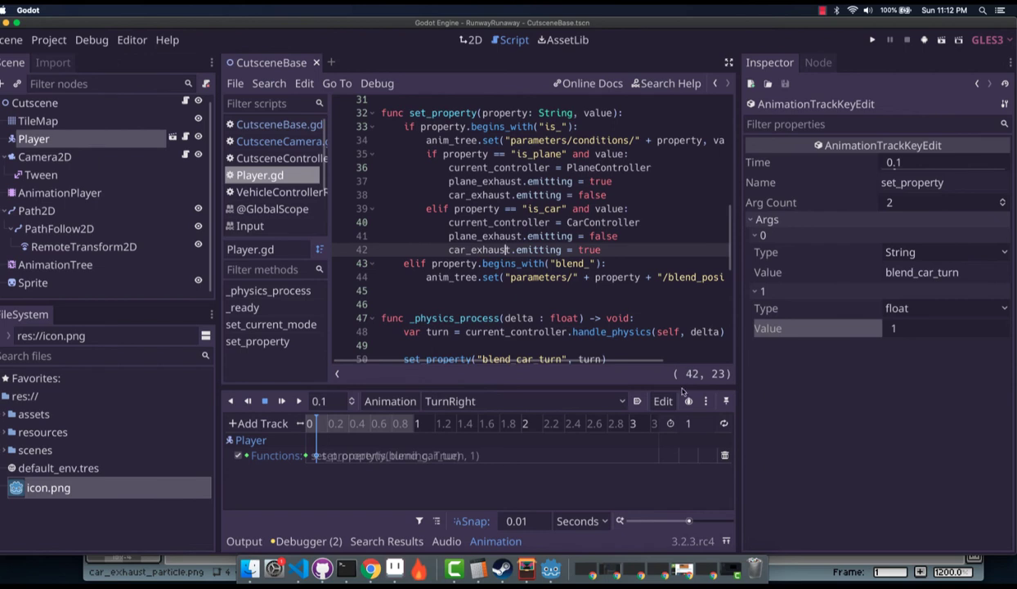
click(637, 400)
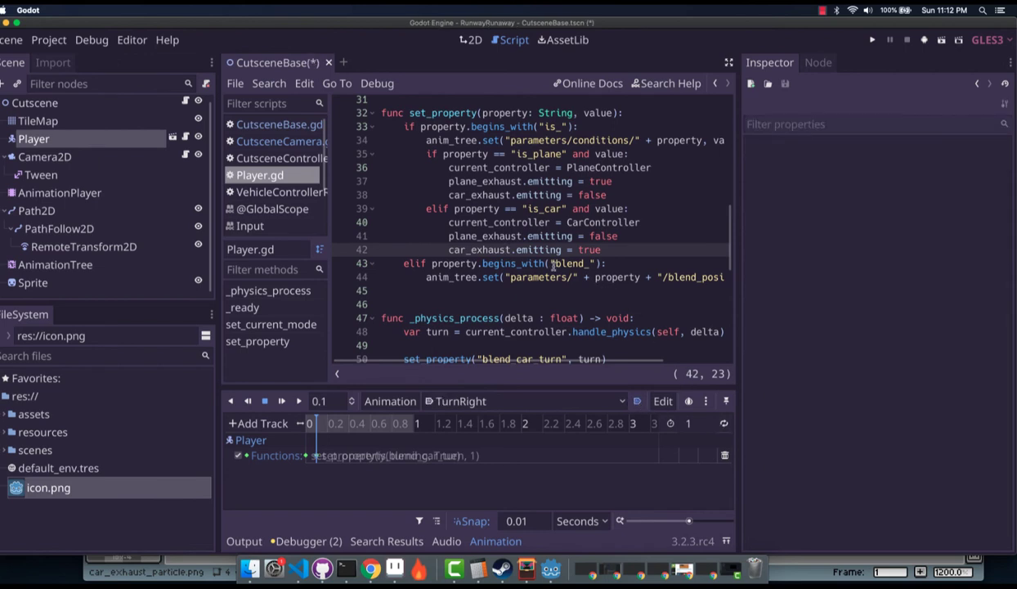
click(71, 139)
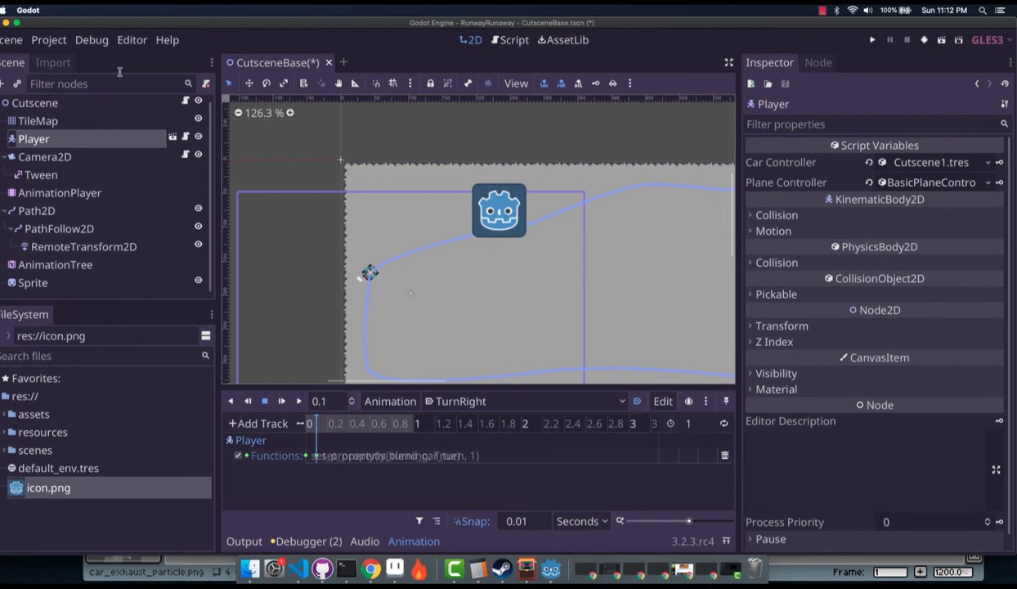
Step: Indent the three animation-playing lines in CutsceneBase.gd's _ready by one level and save
click(184, 103)
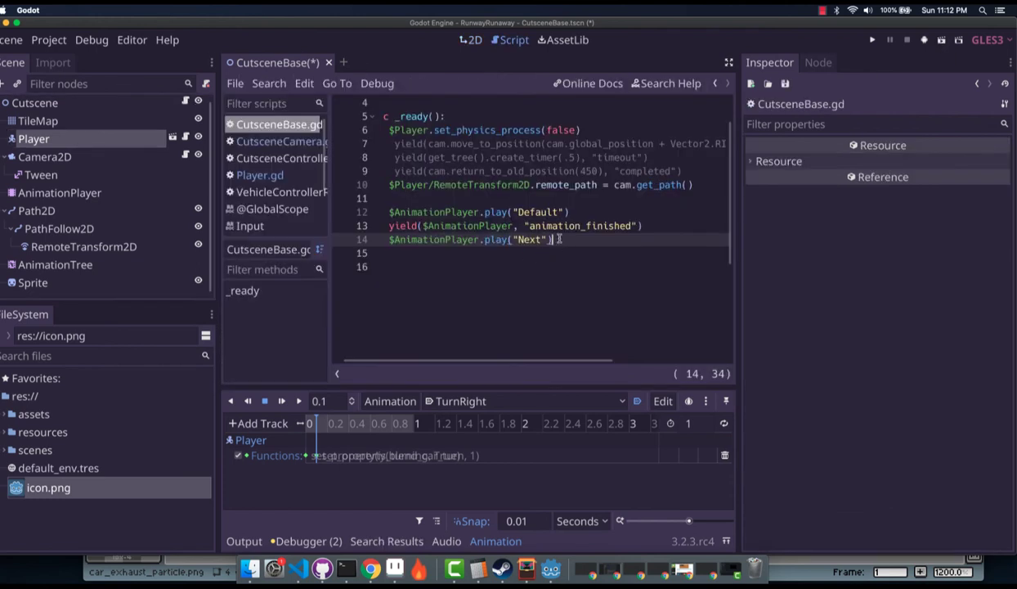
shift+click(457, 212)
key(Tab)
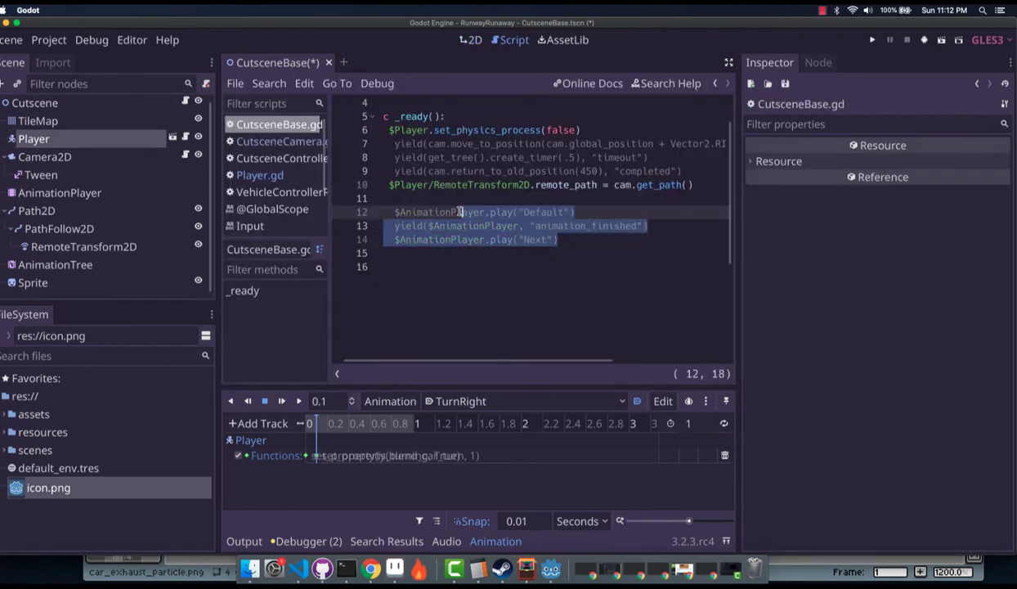
key(ctrl+s)
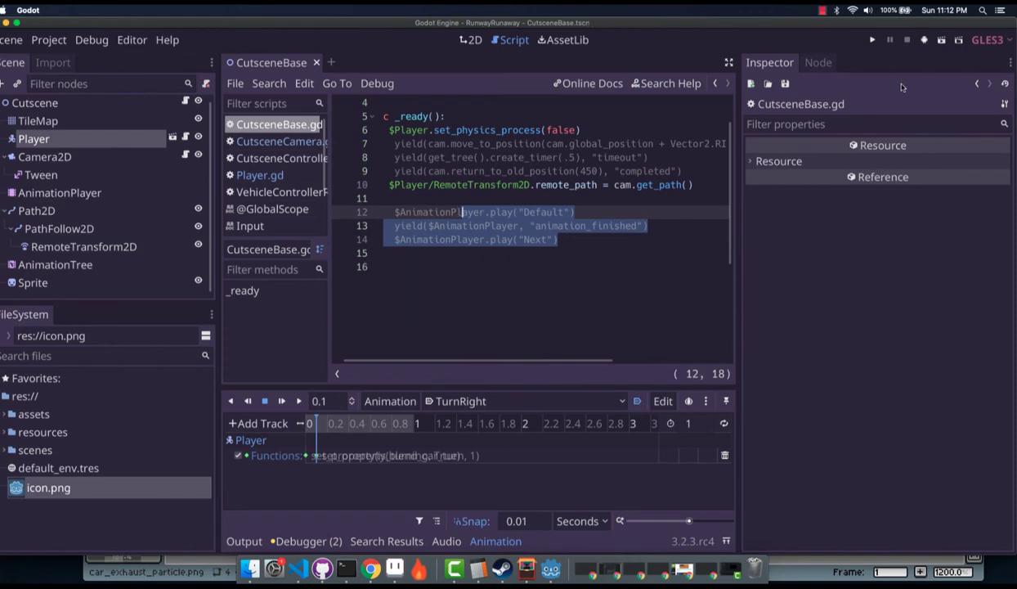
Step: Run the scene to watch the car cutscene, then close the RunwayRunaway debug window
click(941, 41)
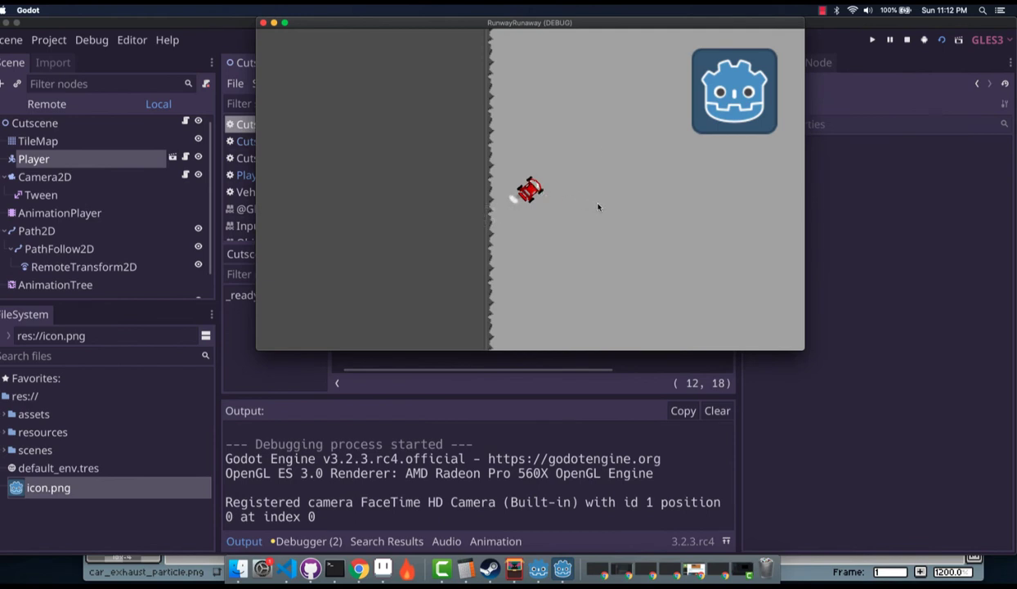
click(262, 23)
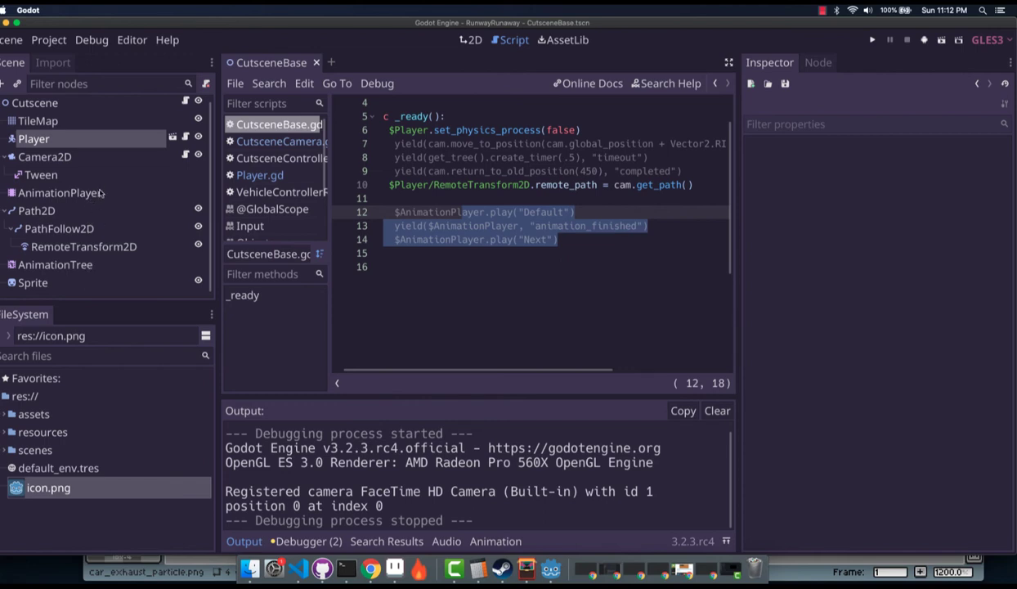
Step: Toggle the AnimationTree's Active on and off, then place the TurnRight playhead just past 0.1 s
click(92, 264)
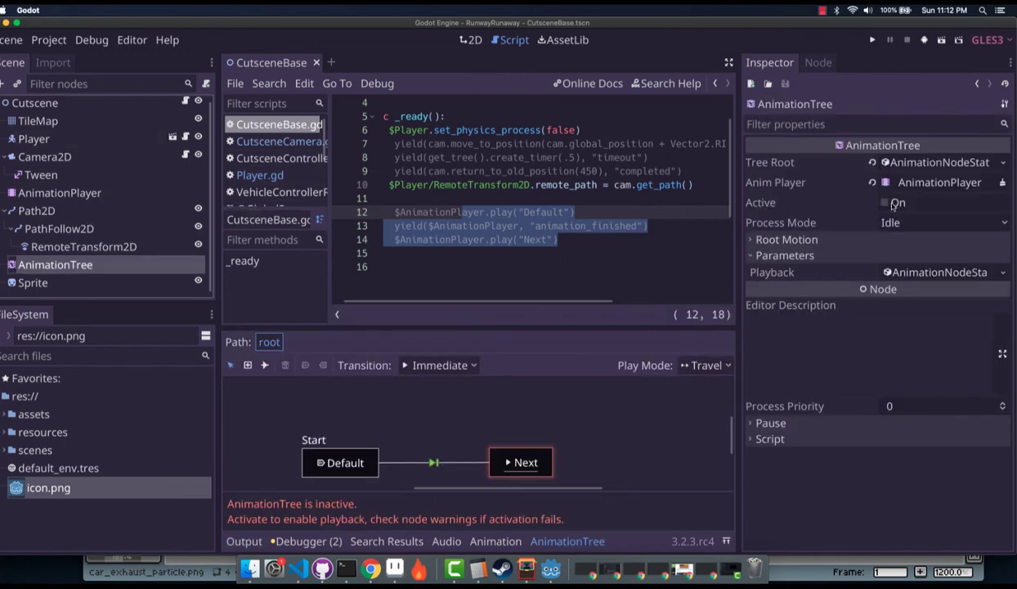
click(883, 202)
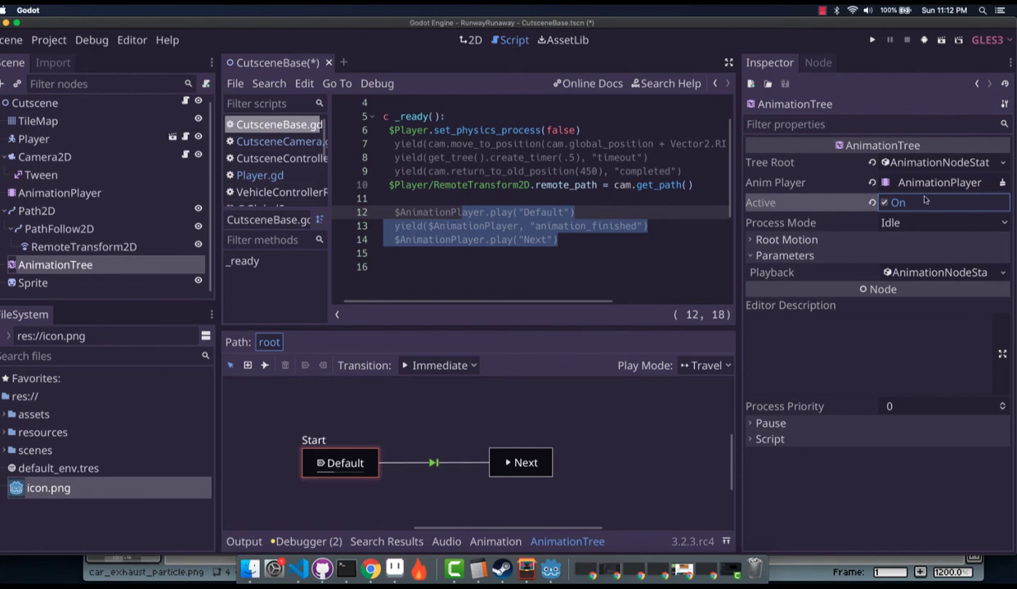
click(872, 202)
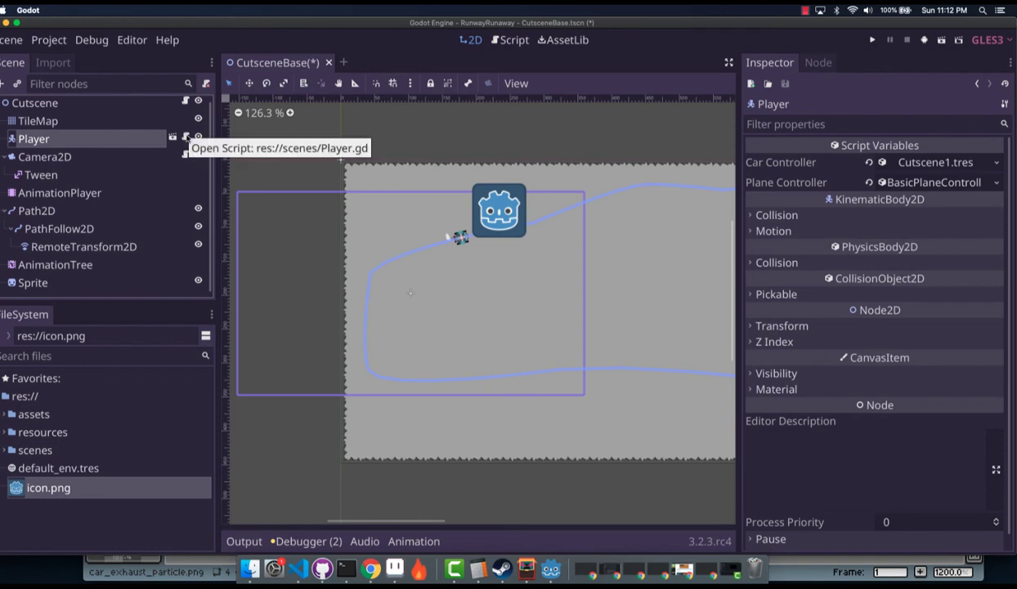
click(79, 263)
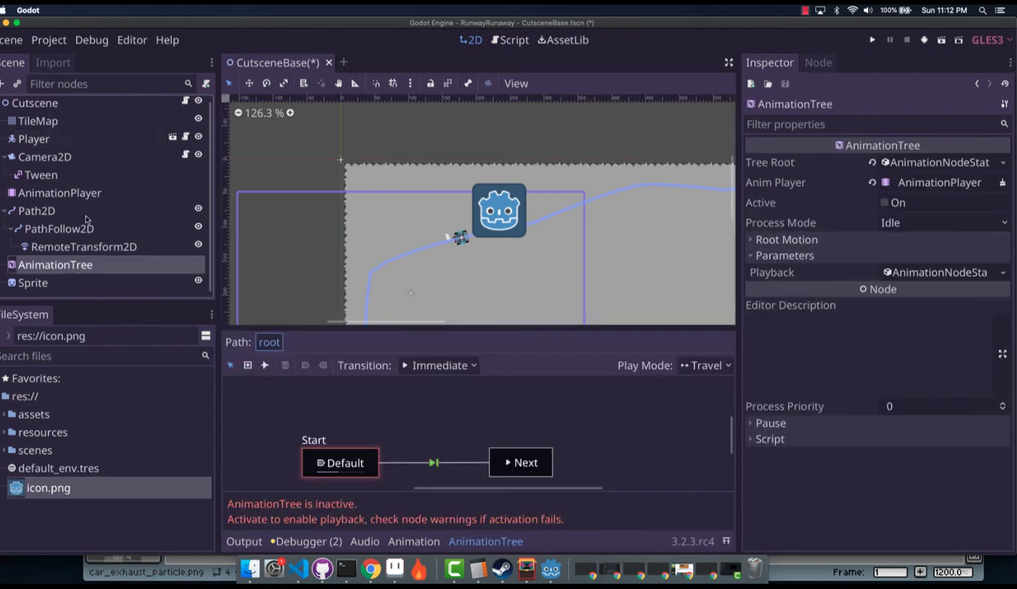
click(91, 193)
mouse_move(314, 423)
mouse_down()
mouse_move(329, 431)
mouse_move(320, 433)
mouse_up()
Step: Insert another set_property key on the Functions track at about 0.19 s
right_click(319, 458)
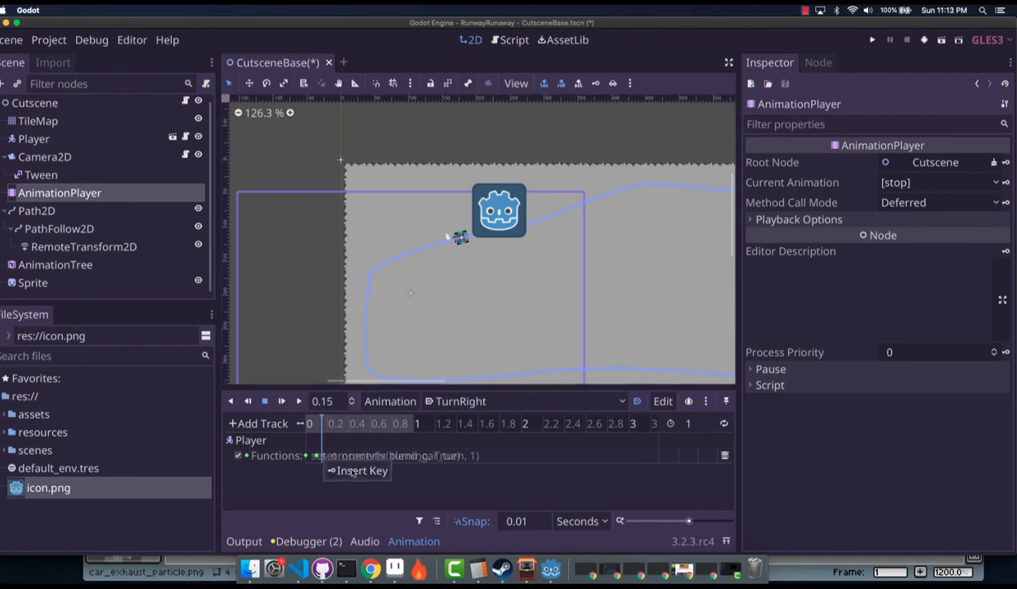
click(355, 472)
click(301, 261)
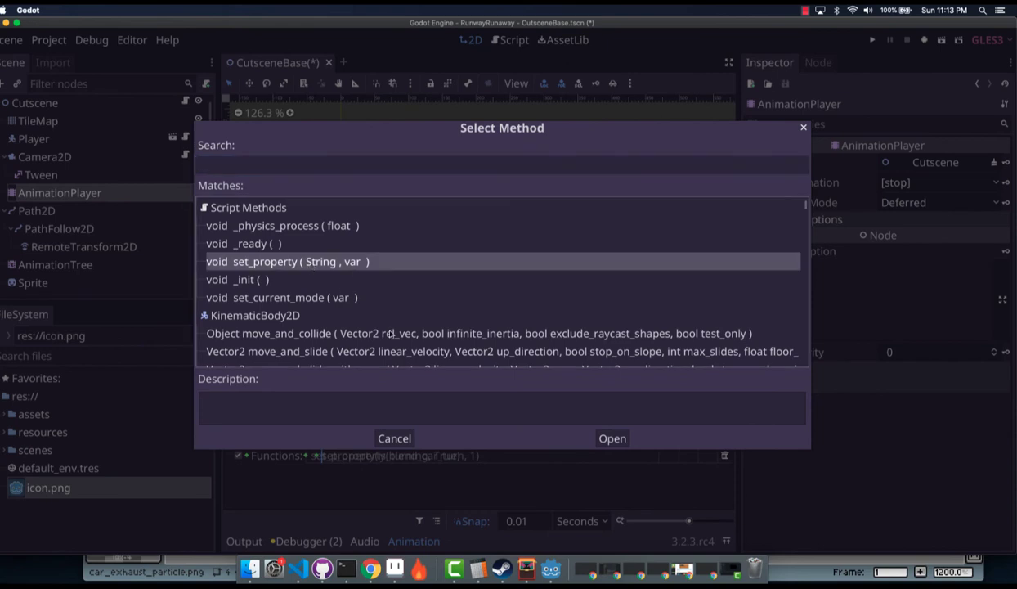
click(601, 437)
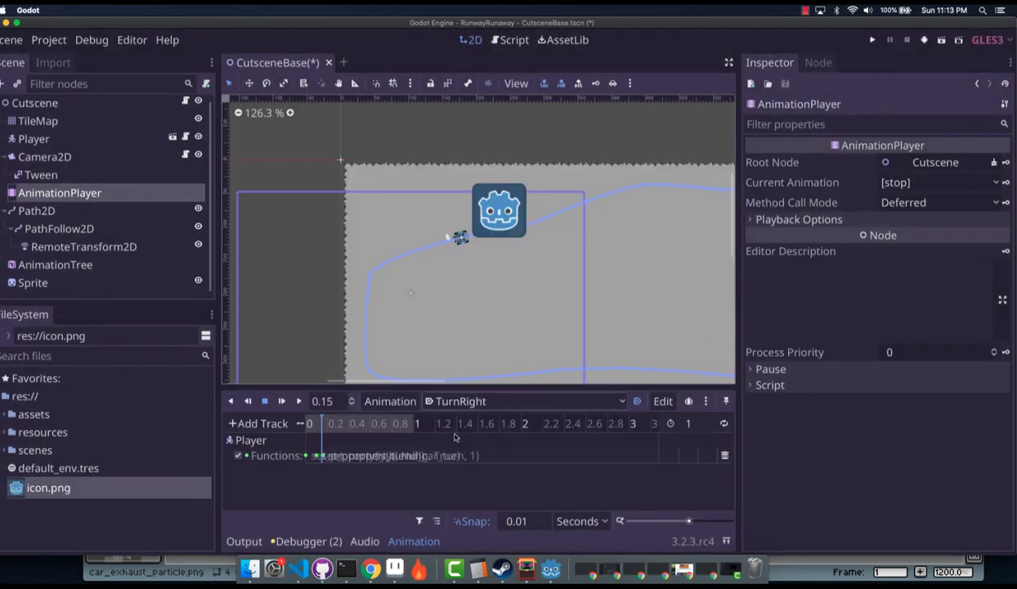
drag(319, 455, 333, 457)
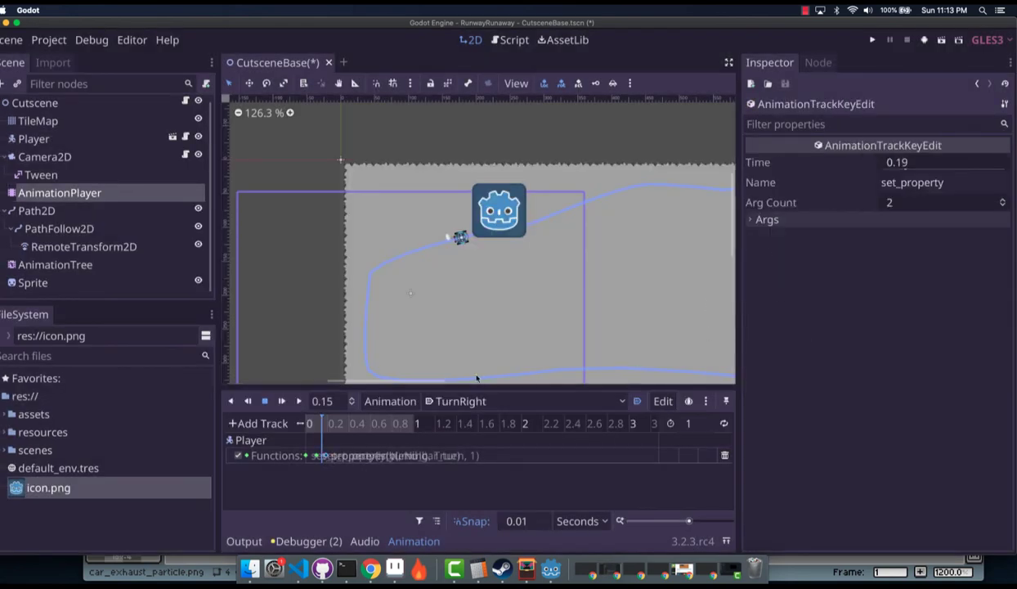
Step: Set the key's arguments to 'is_idle' and bool false, then save the scene
click(858, 219)
click(814, 235)
click(919, 271)
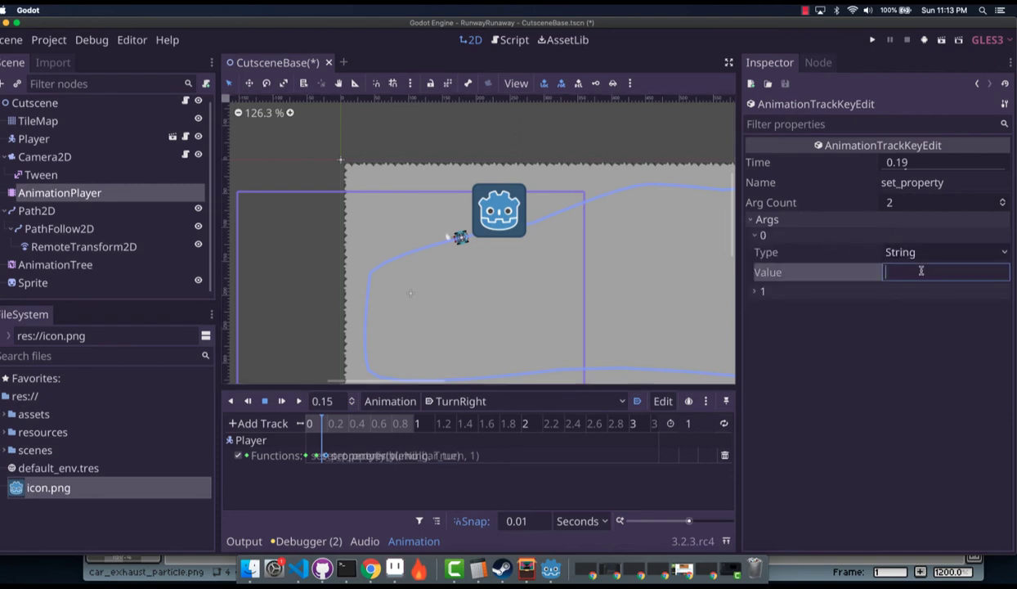
text(is_idle)
click(821, 288)
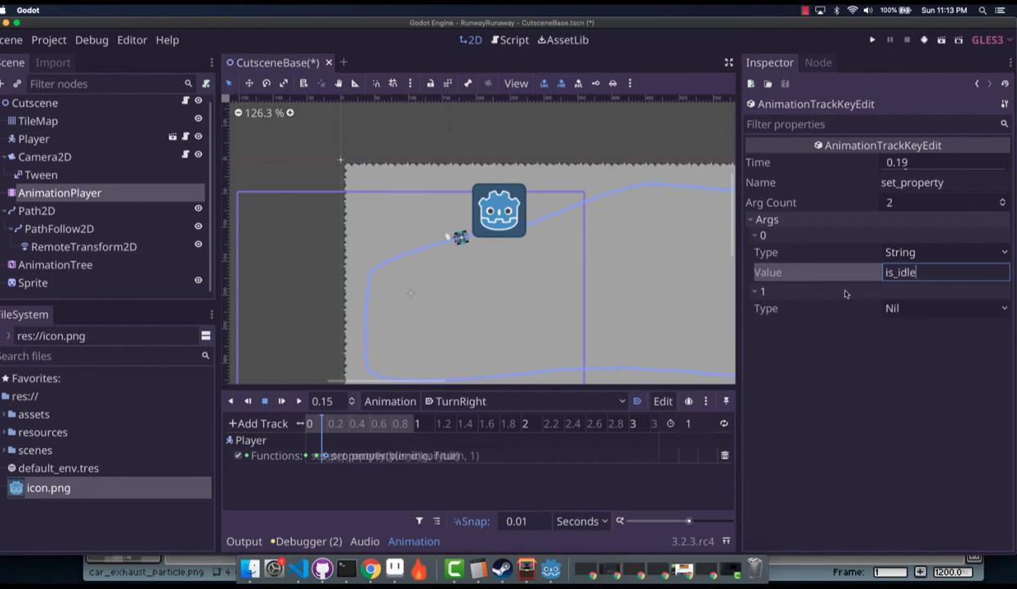
click(950, 316)
click(894, 134)
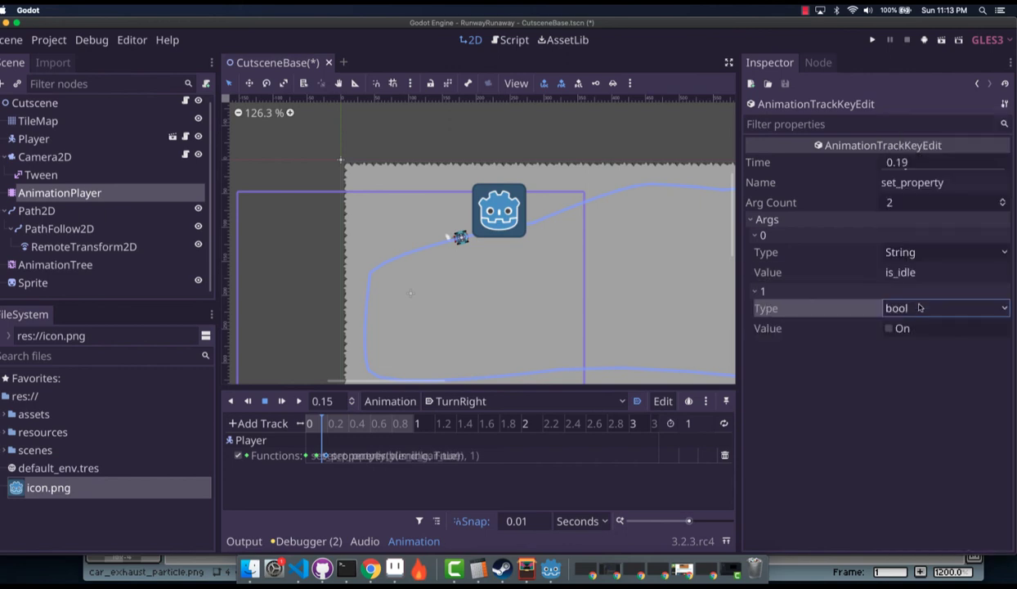
key(super+s)
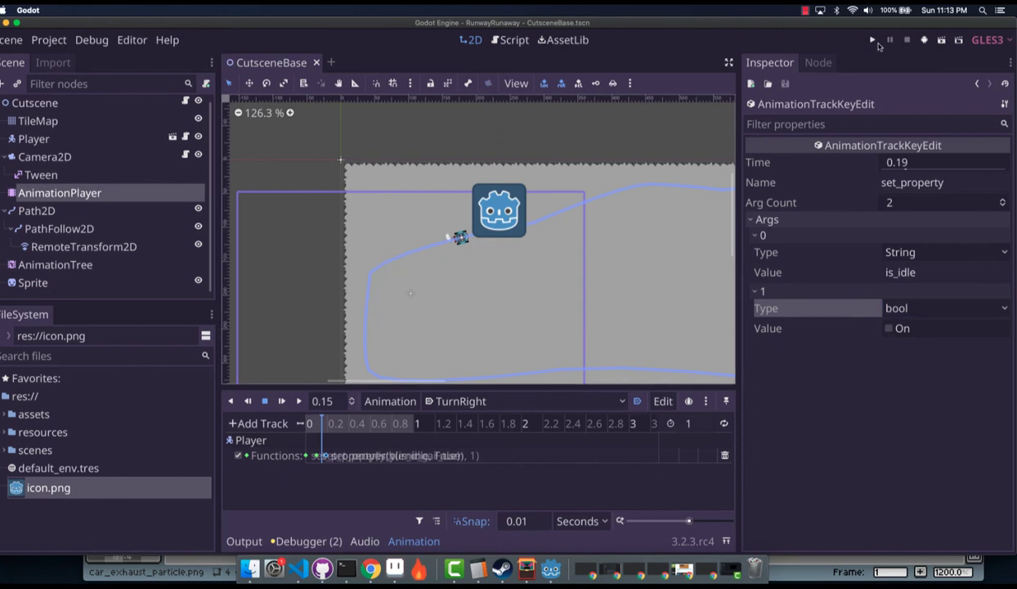
Step: Run the scene again to test the is_idle key, then close the debug window
click(916, 40)
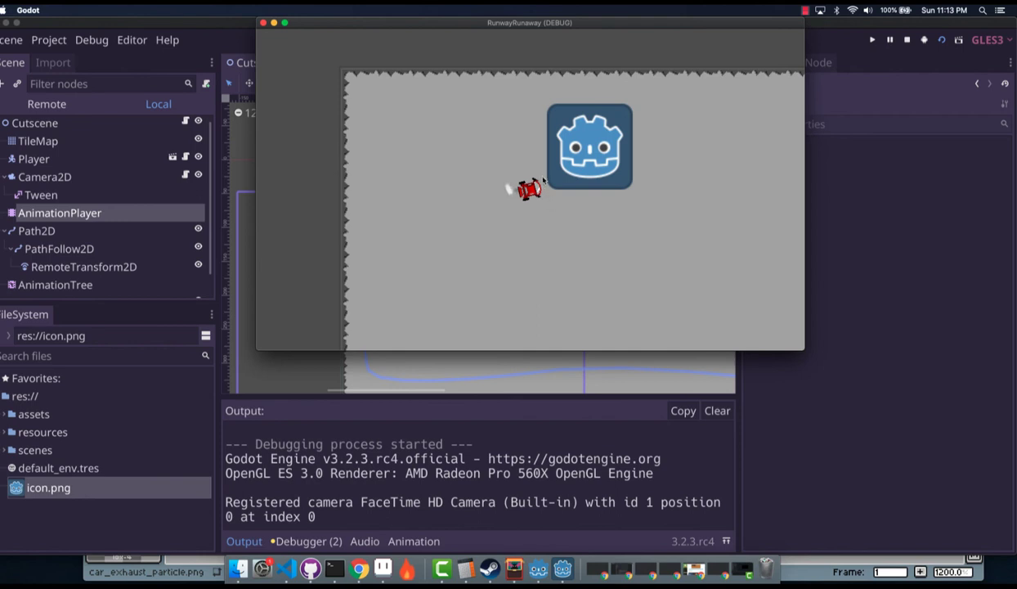
click(263, 23)
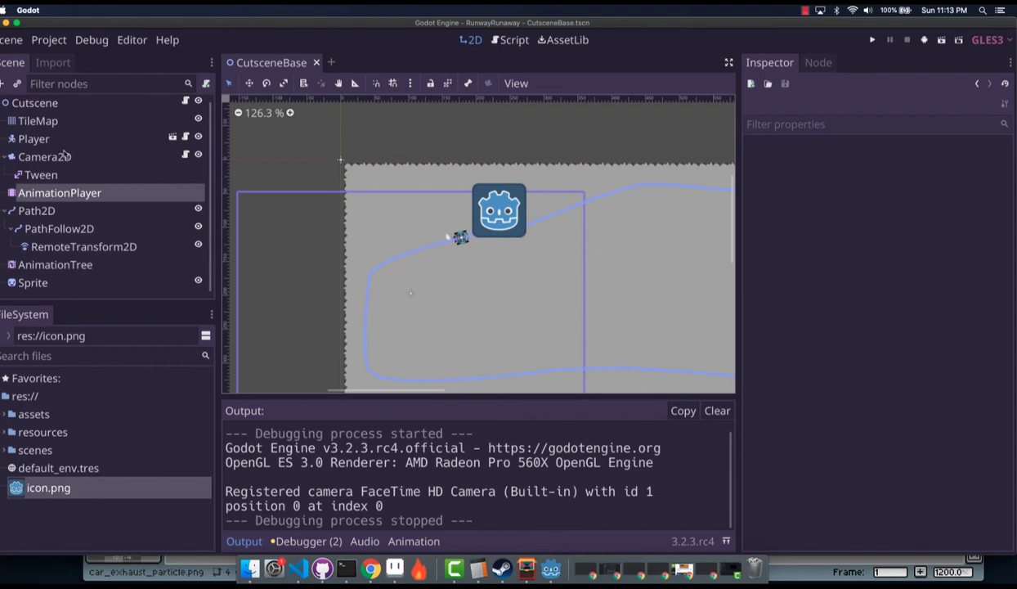
Step: Open the AnimationPlayer's Default animation and rewind it to the start
click(98, 193)
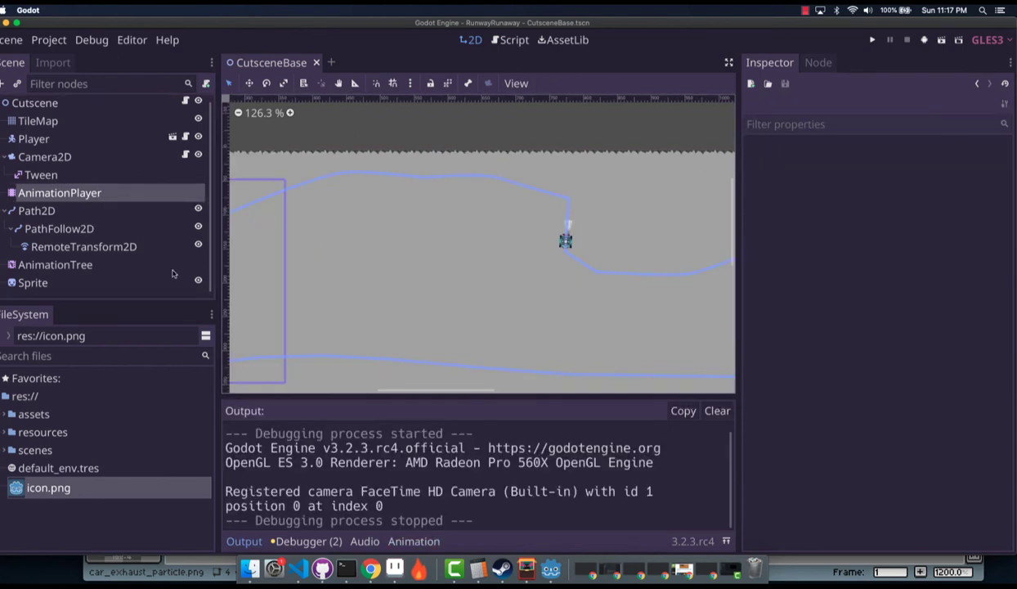
click(131, 190)
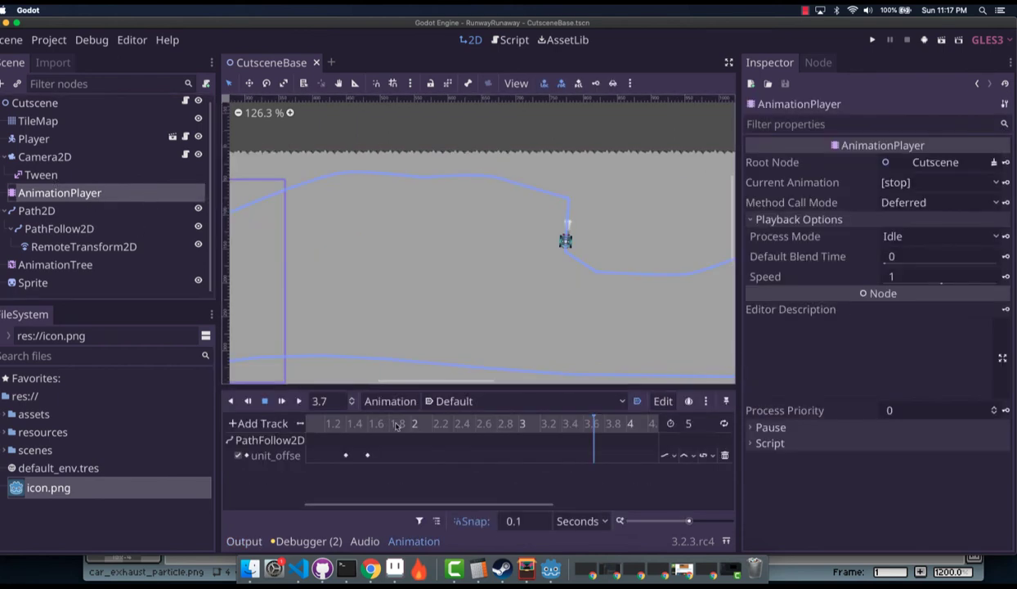
drag(589, 421, 7, 420)
drag(425, 503, 296, 499)
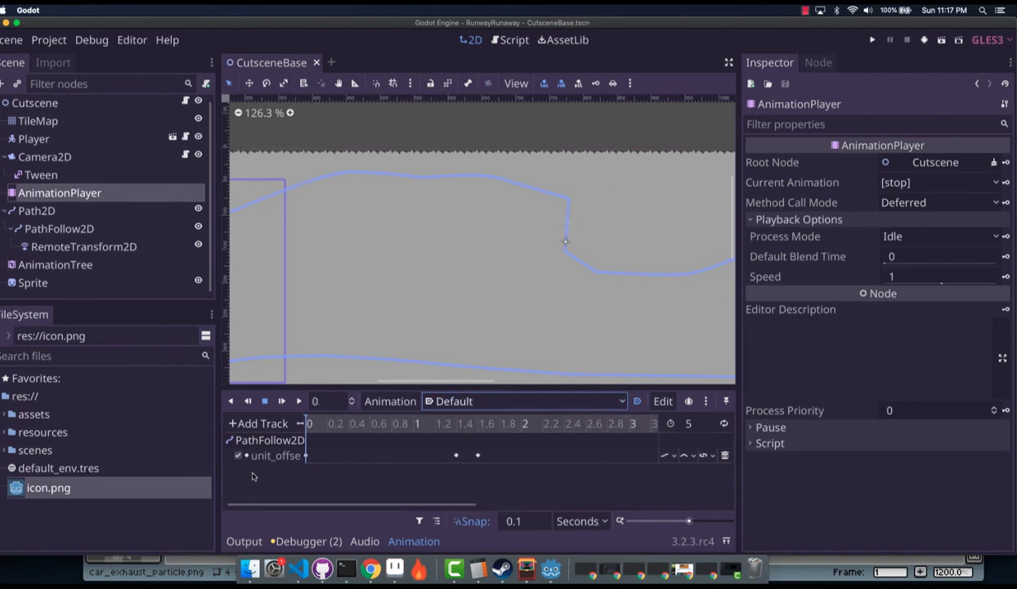
scroll(472, 272, down, 2)
scroll(529, 281, left, 3)
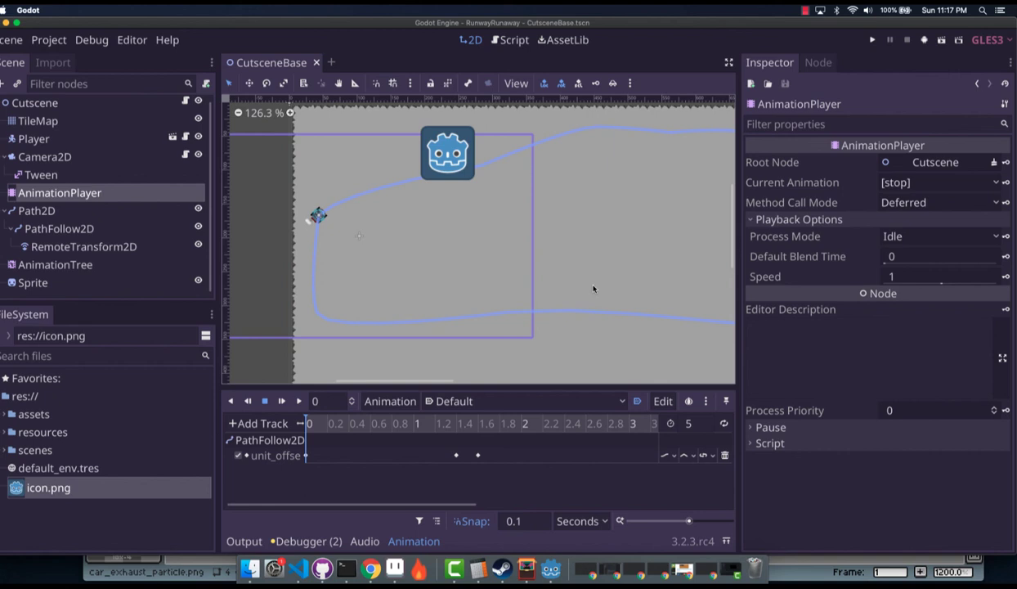
Step: Scrub the car's motion along the path from 0.9 s through 1.3 s to 1.6 s
drag(327, 423, 402, 422)
middle_drag(685, 277, 390, 308)
scroll(442, 286, right, 2)
scroll(459, 276, up, 1)
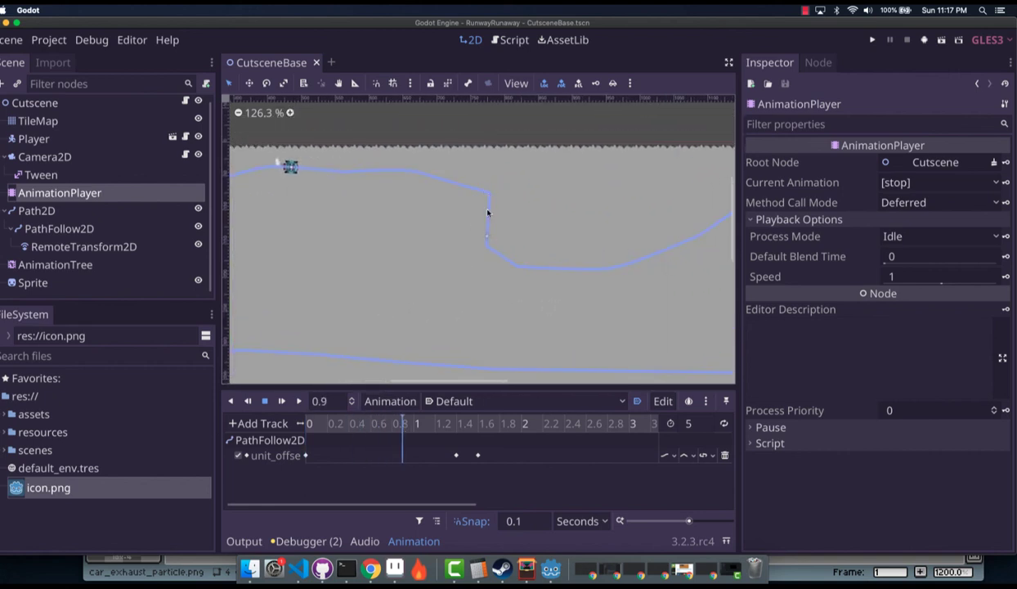
drag(401, 423, 456, 428)
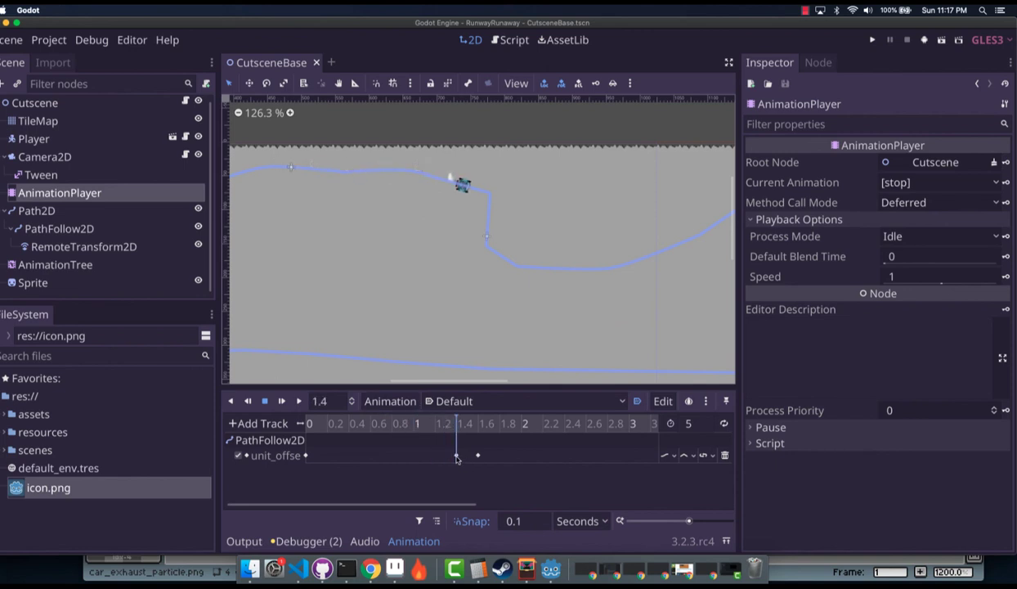
mouse_move(456, 455)
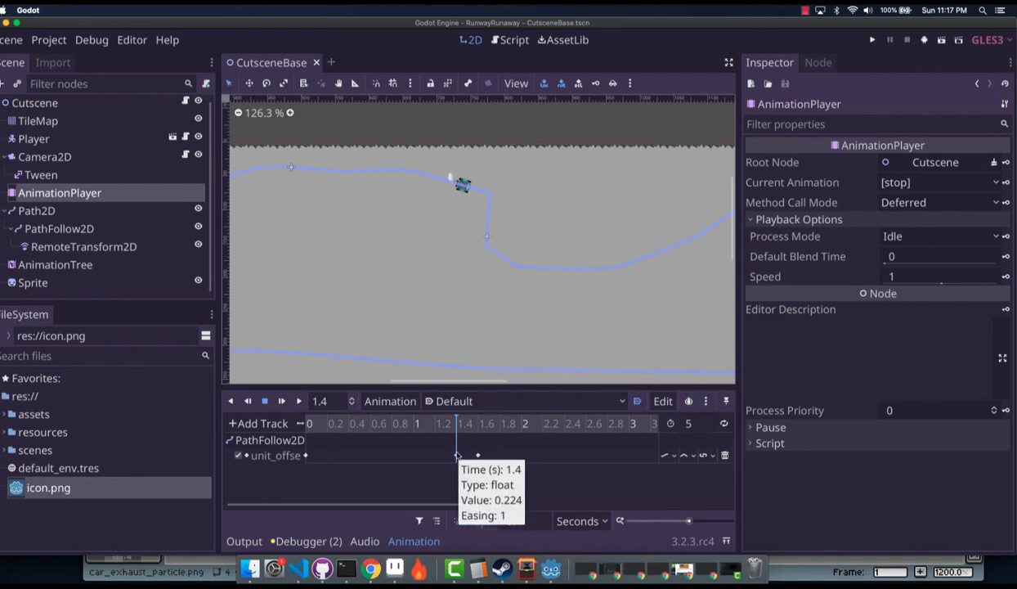
drag(461, 423, 425, 435)
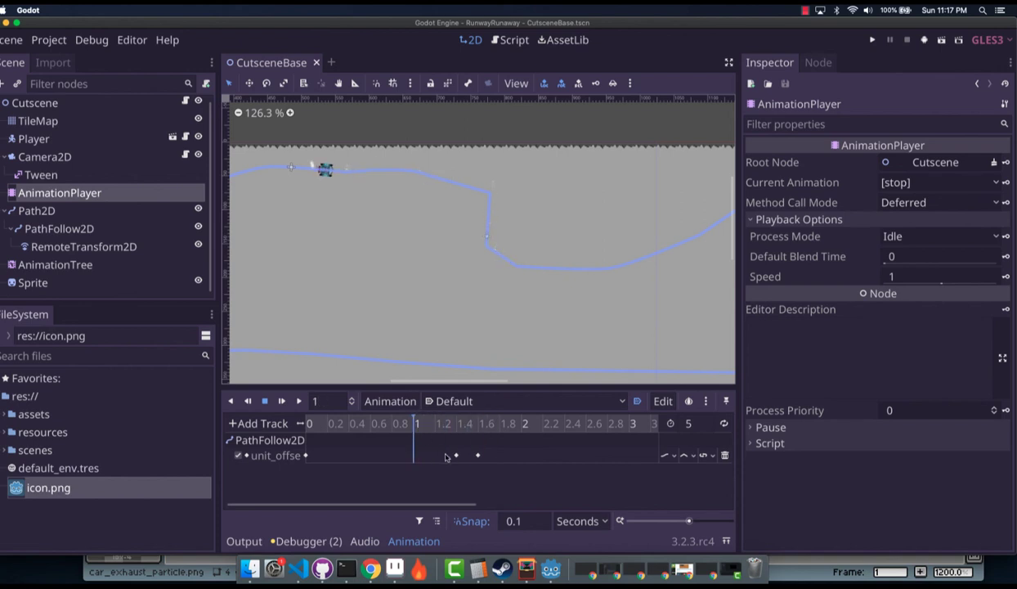
Step: Inspect the 1.4 s unit_offset key (value 0.224, easing 1) without changing its easing
click(456, 455)
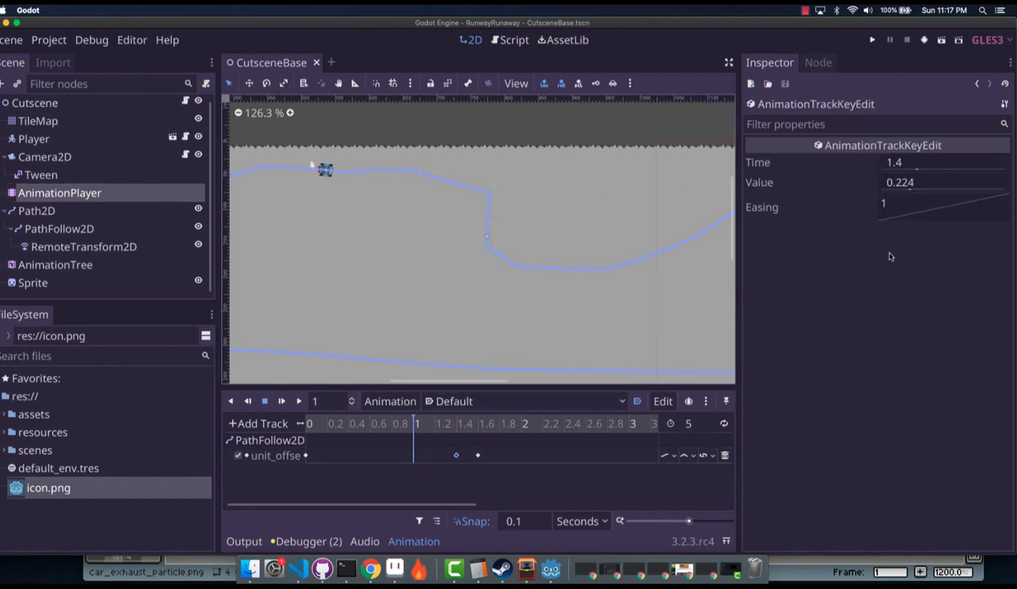
right_click(928, 214)
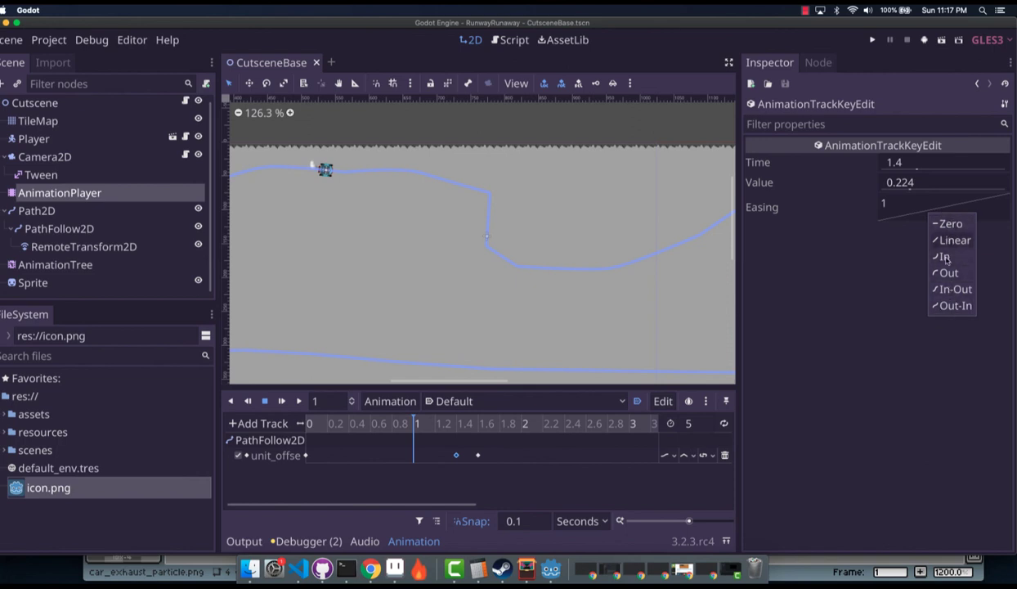
click(856, 245)
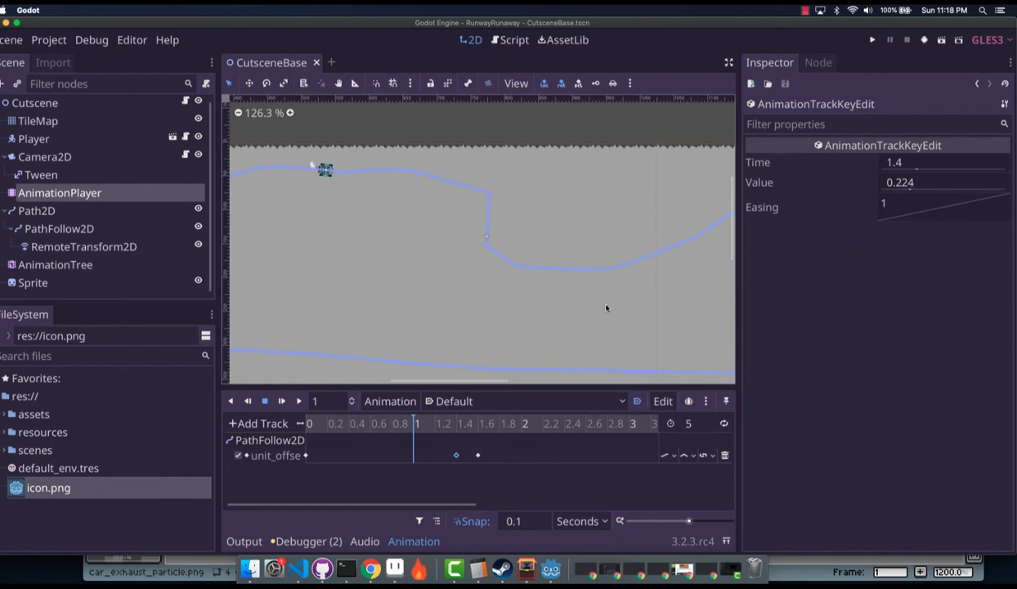
drag(411, 421, 456, 433)
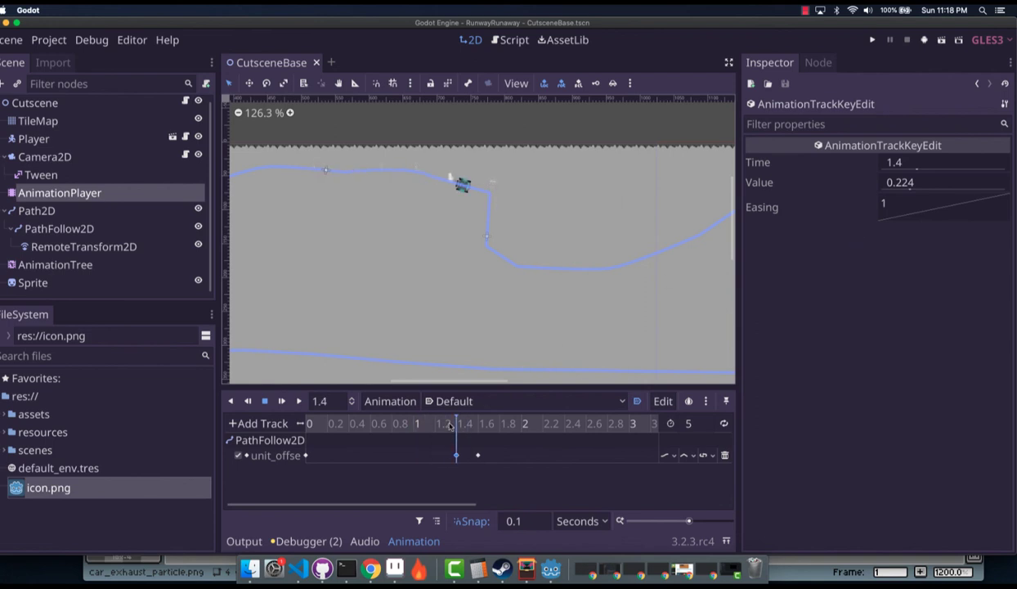
Step: Set the AnimationPlayer Speed to 0.3 and key it on a new playback_speed track at 1.4 s
click(98, 195)
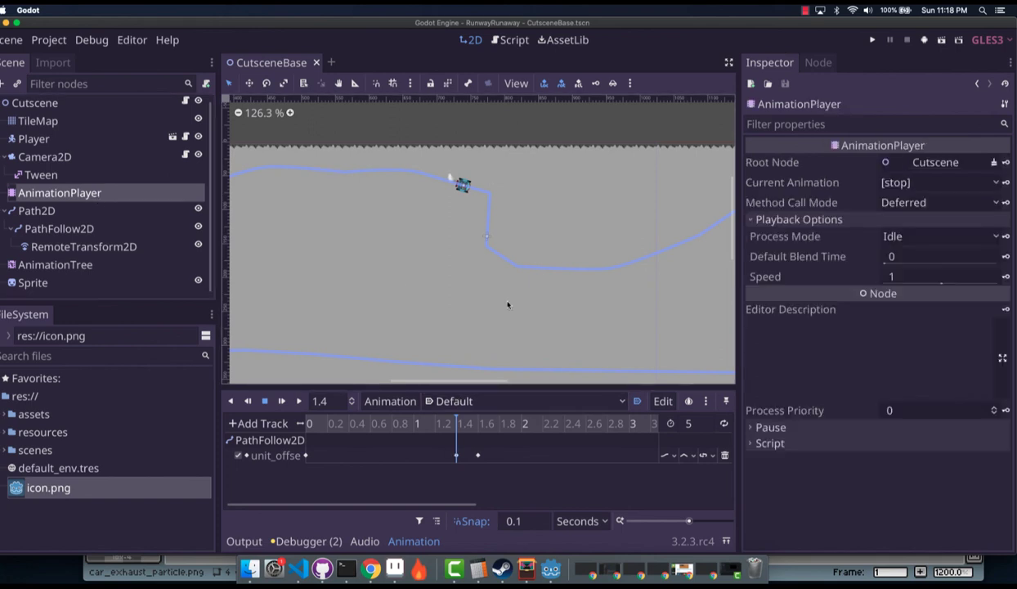
click(932, 277)
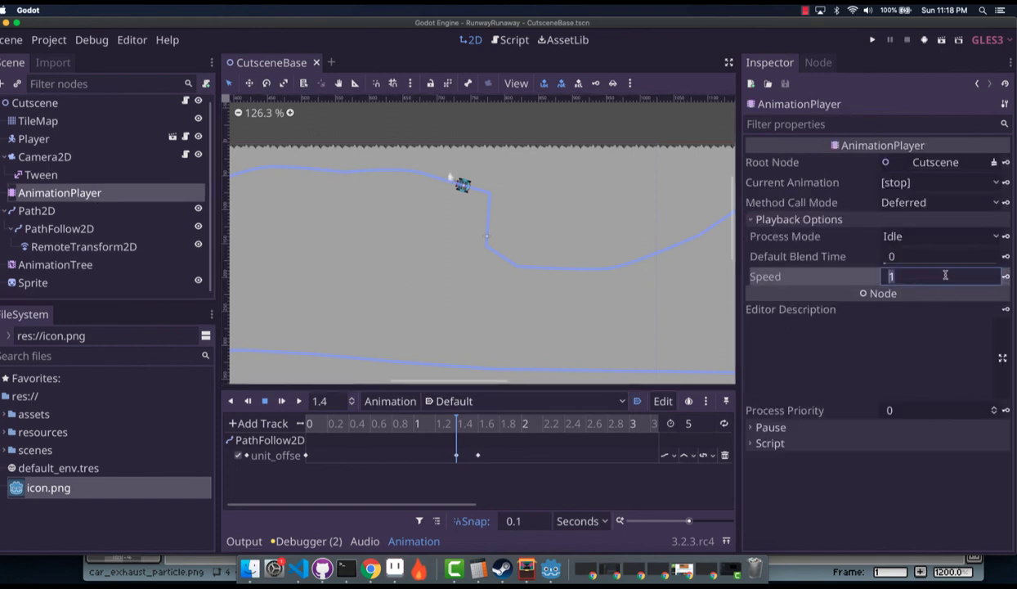
text(.3)
key(Return)
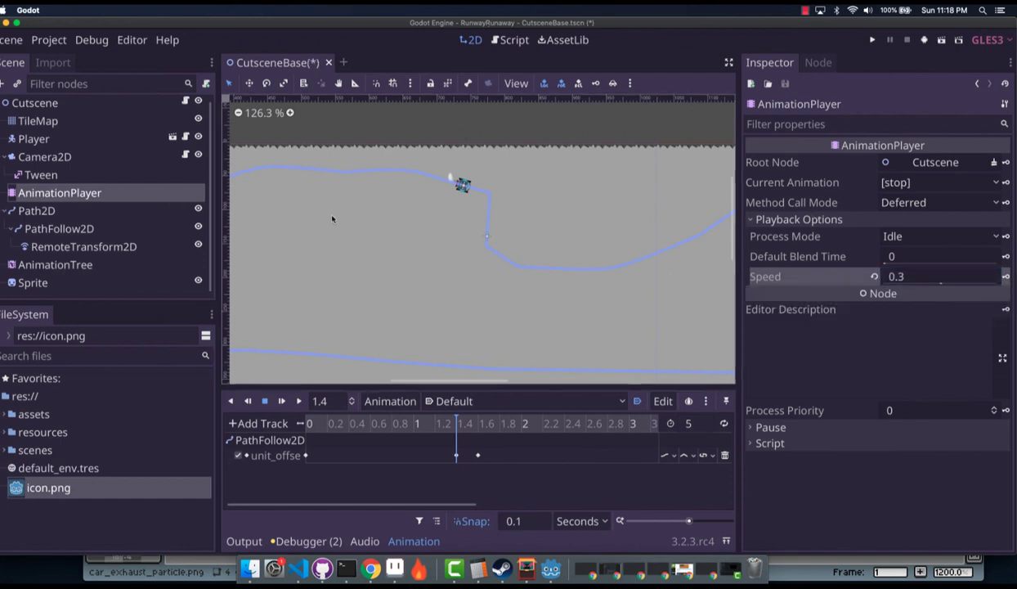
click(874, 278)
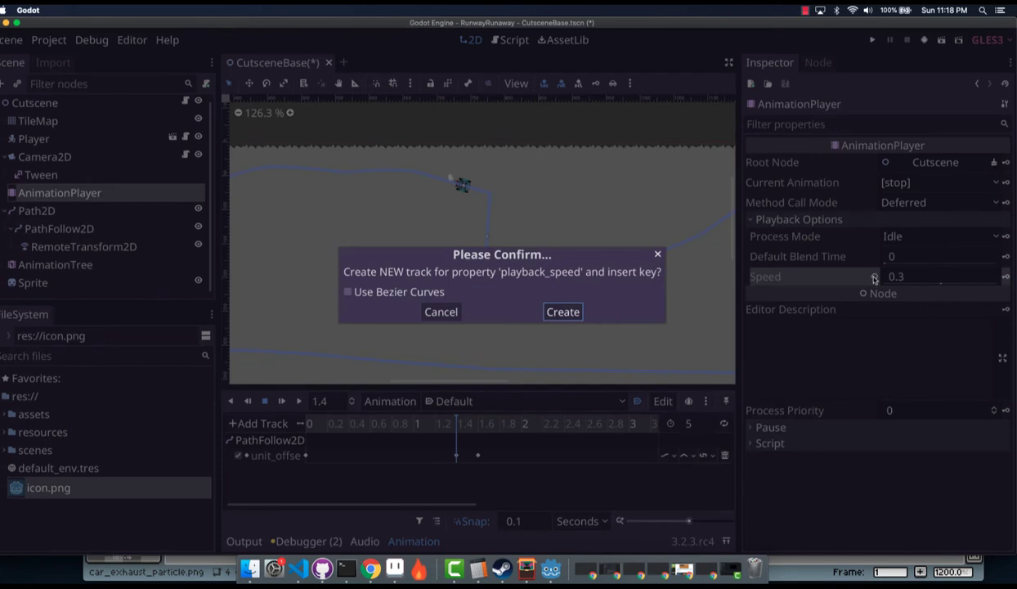
click(553, 311)
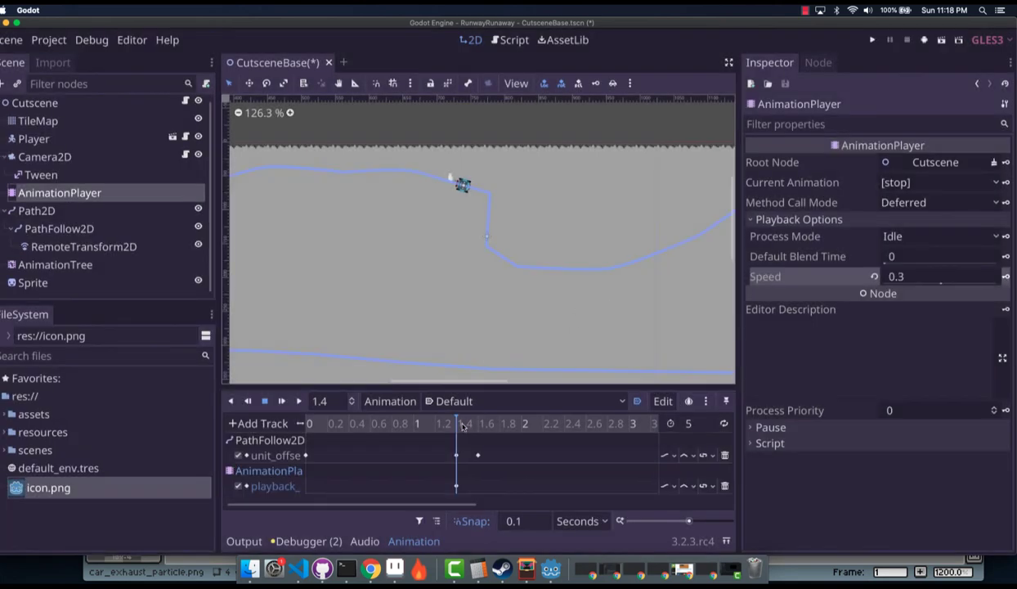
Step: At 1.6 s, set the AnimationPlayer's Speed back to 1
drag(460, 425, 480, 427)
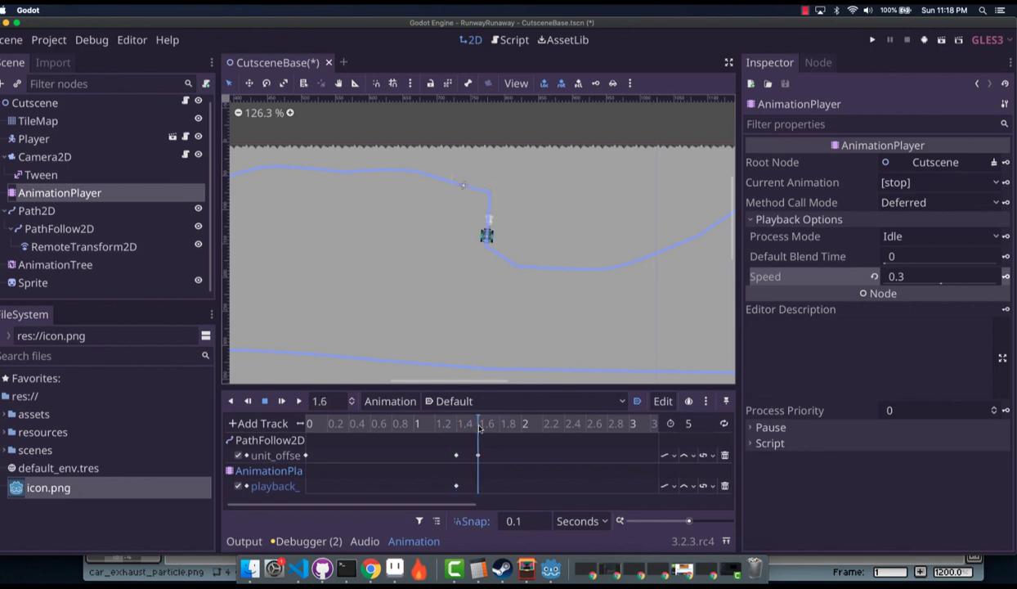
click(922, 281)
text(1)
key(Return)
click(487, 220)
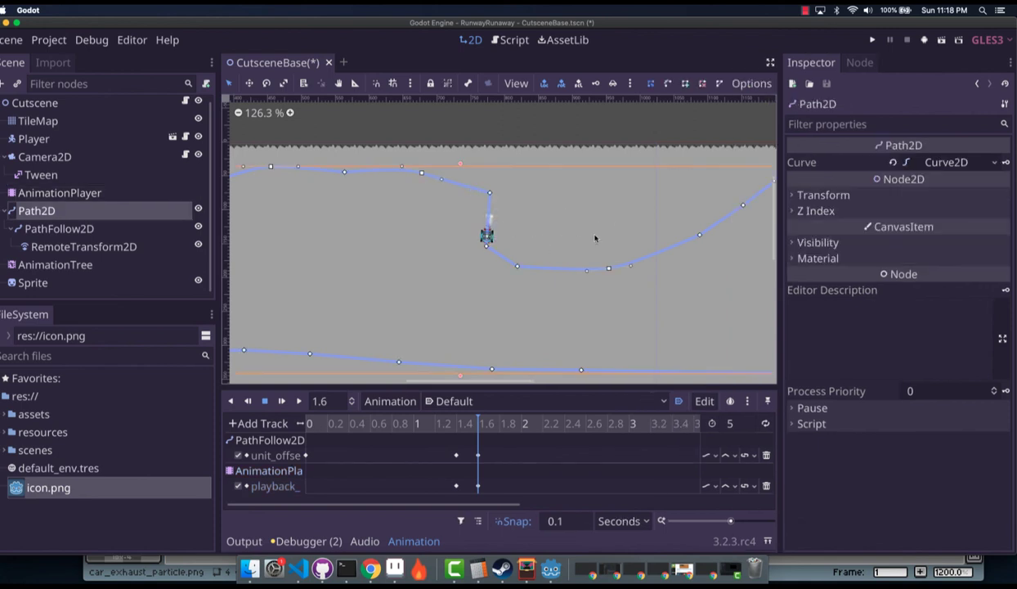
click(942, 42)
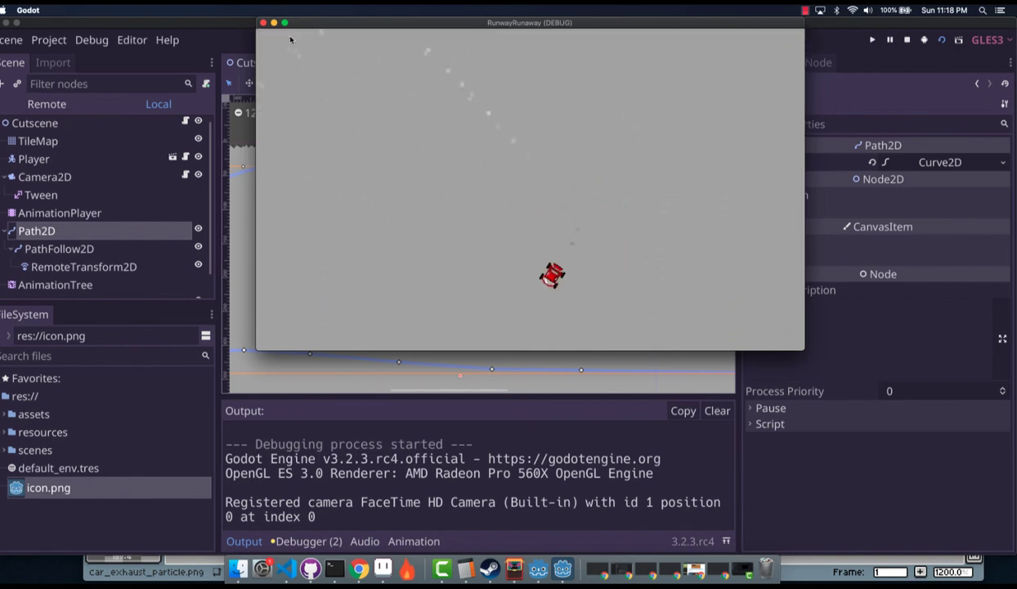
click(264, 22)
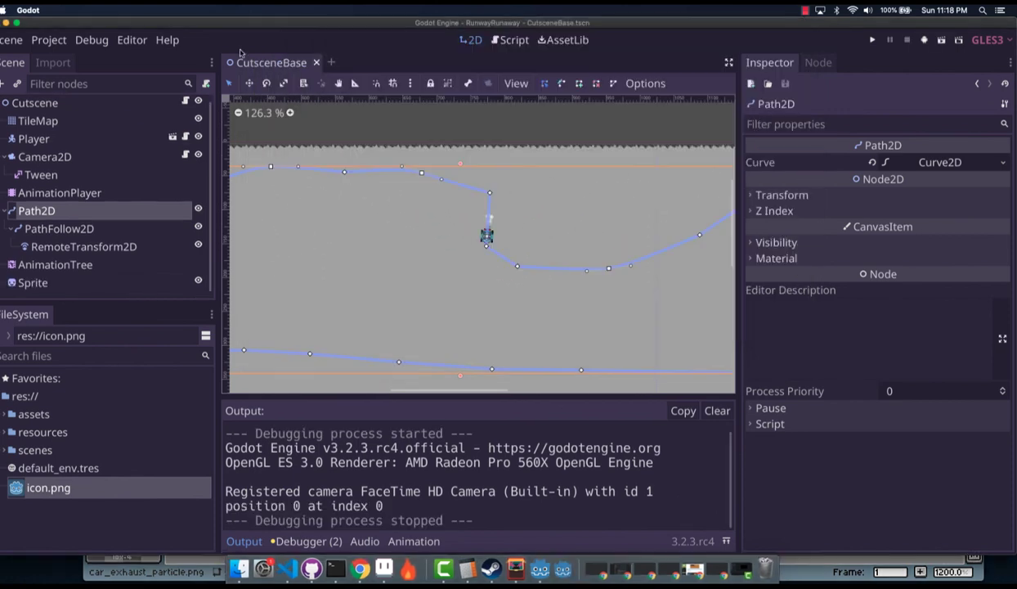
Step: Add a full-speed playback_speed key at 2.2 s and move the 1.4 s key to 0.8 s
click(74, 192)
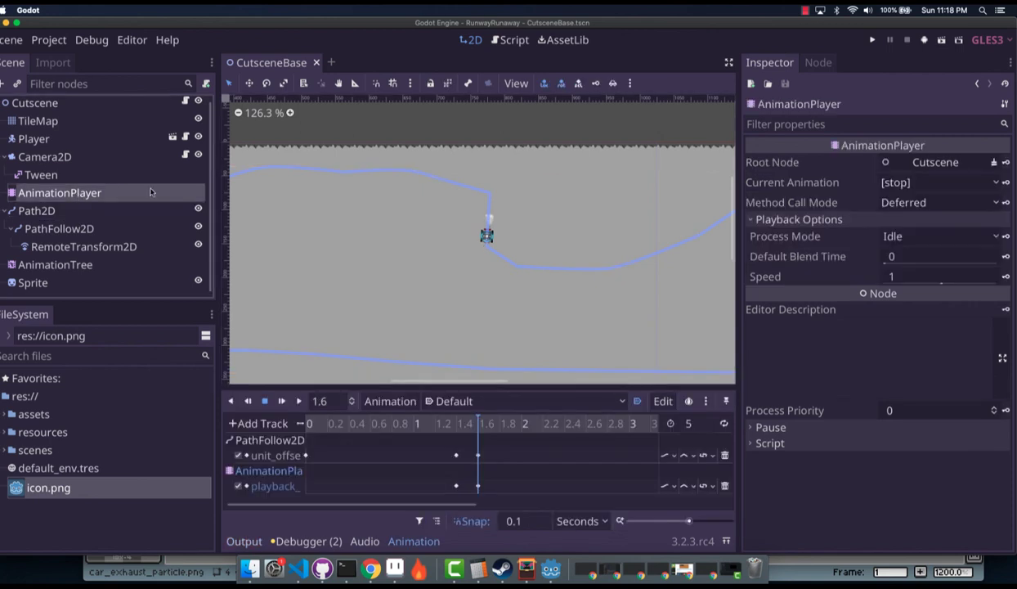
click(456, 486)
click(452, 474)
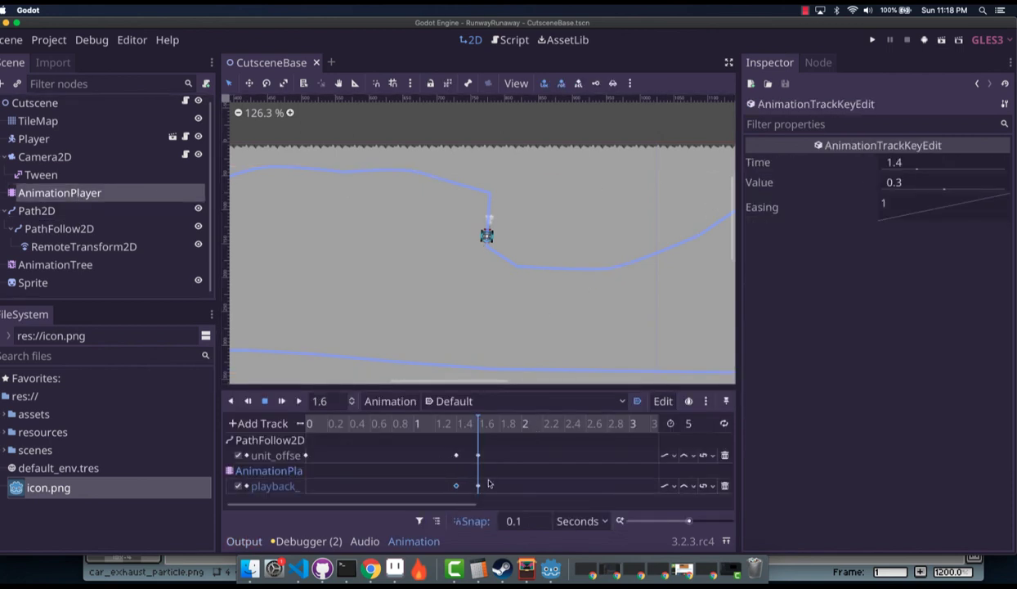
drag(478, 487, 554, 488)
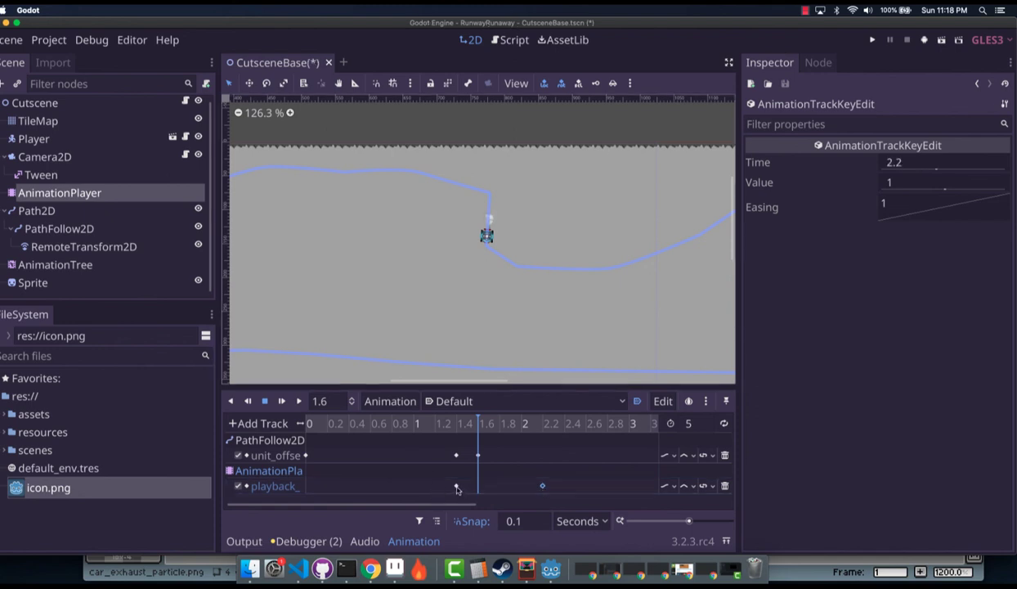
drag(457, 488, 393, 485)
Step: Set the 0.8 s key's value to 0.1 and run the scene to test the slowdown
click(906, 181)
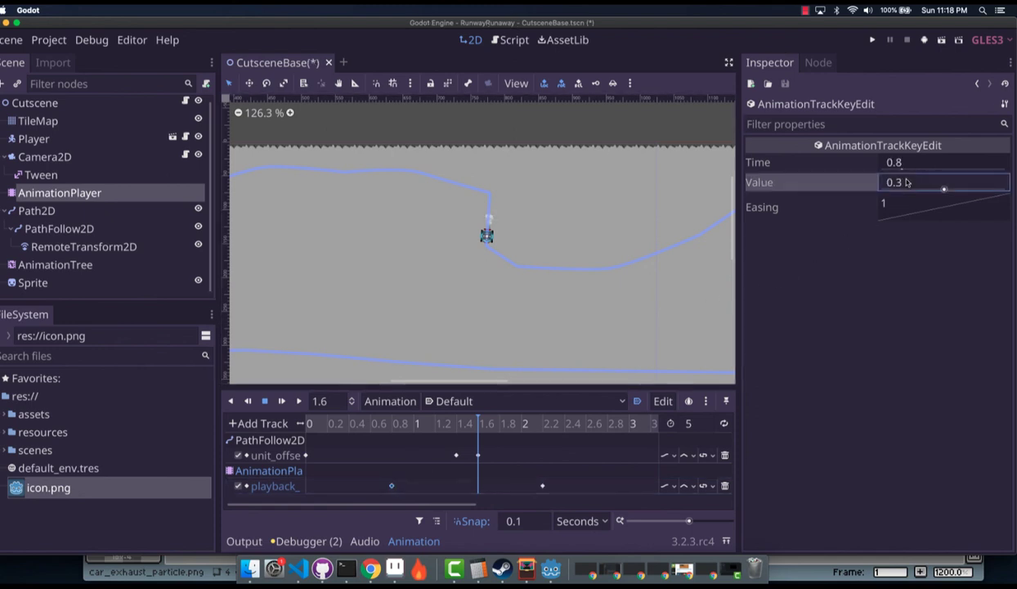
double_click(934, 182)
text(0.1)
click(941, 41)
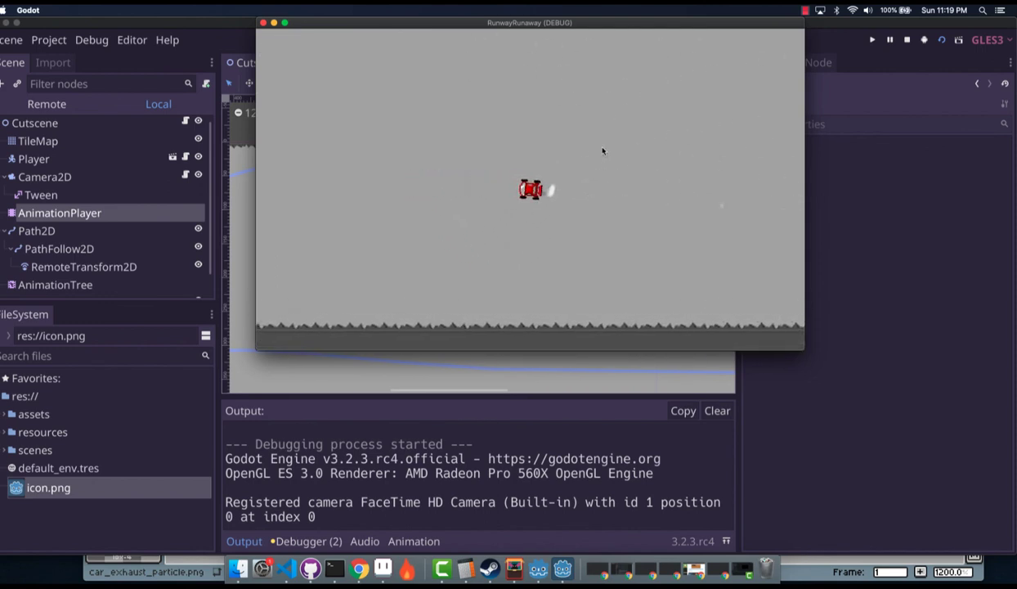
Step: Close the RunwayRunaway debug window to return to the editor
click(263, 23)
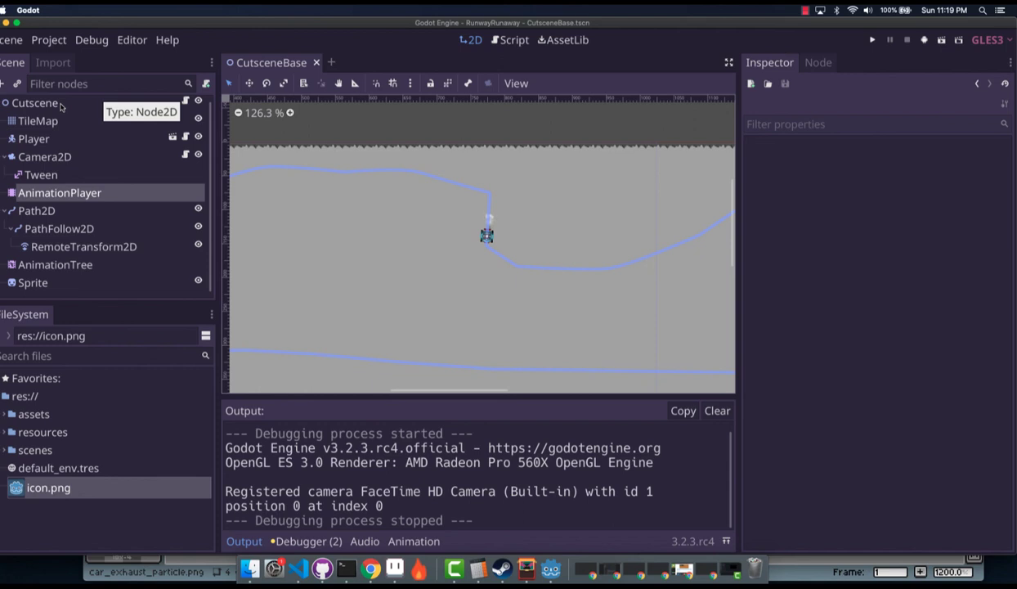
Step: Select the Cutscene root node in the Scene dock to show its Node2D properties
click(60, 105)
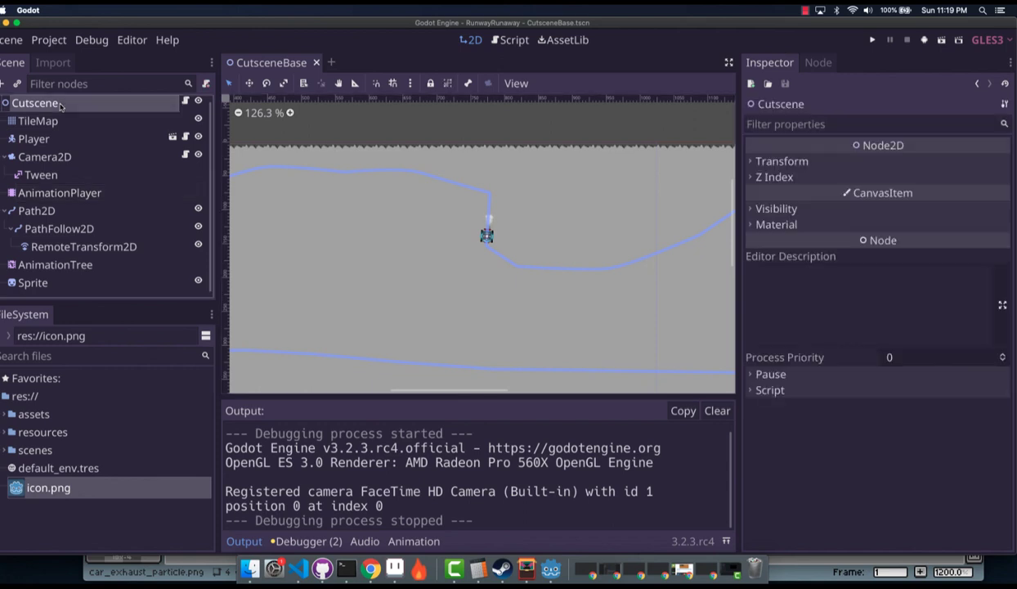